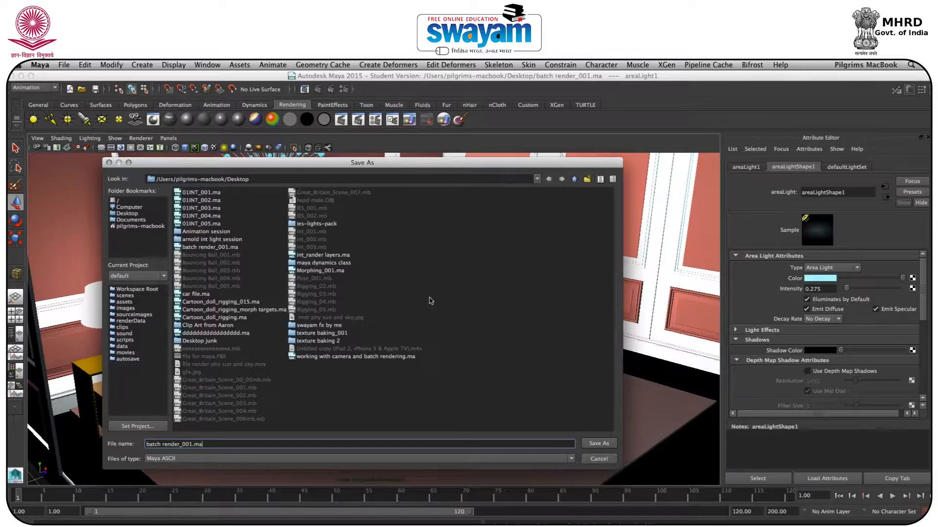
Save the scene as batch render_002 in Maya ASCII format, accepting the student version notice
key(BackSpace)
key(BackSpace)
key(BackSpace)
key(BackSpace)
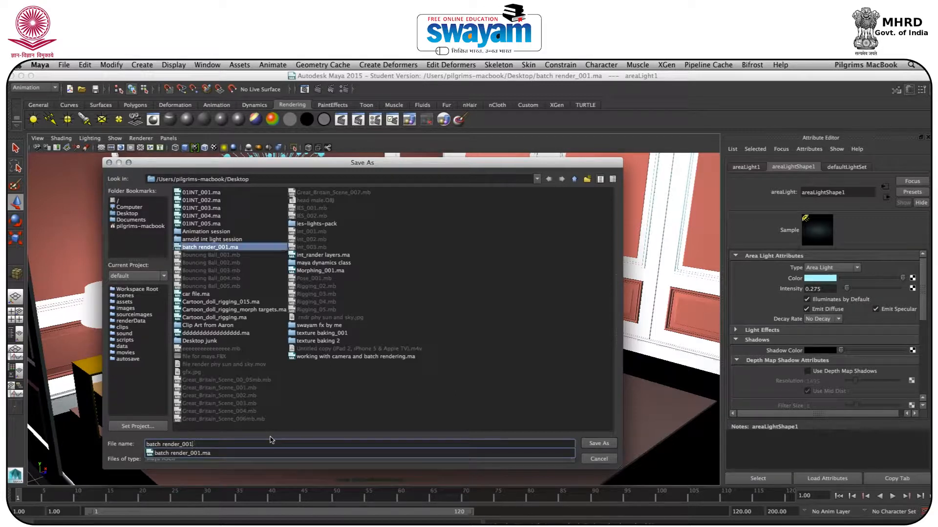
text(2)
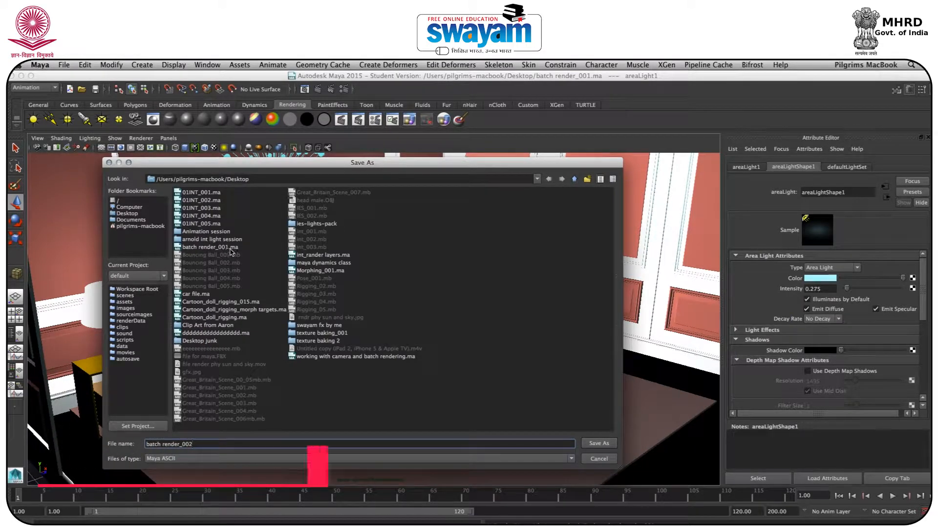
key(Return)
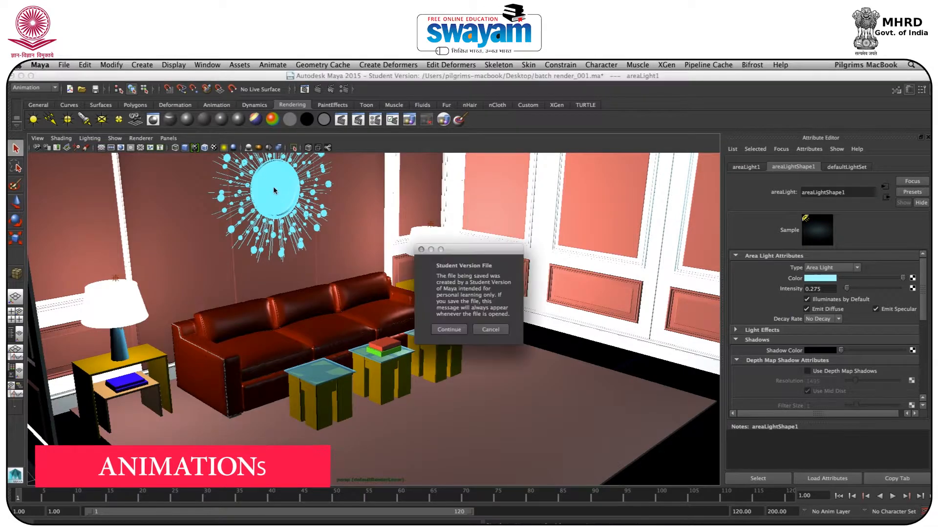
click(446, 330)
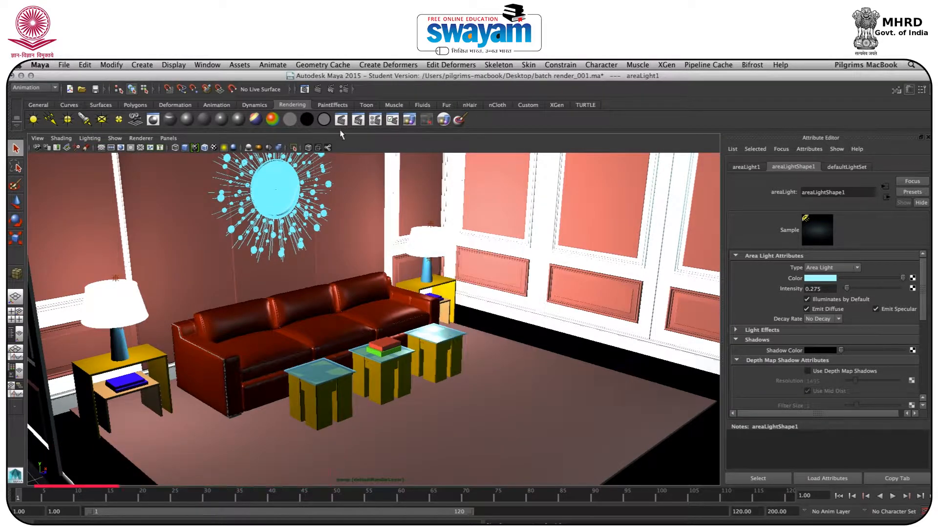
key(ctrl+s)
Render the current perspective view with mental ray, then return to the scene viewport
click(318, 92)
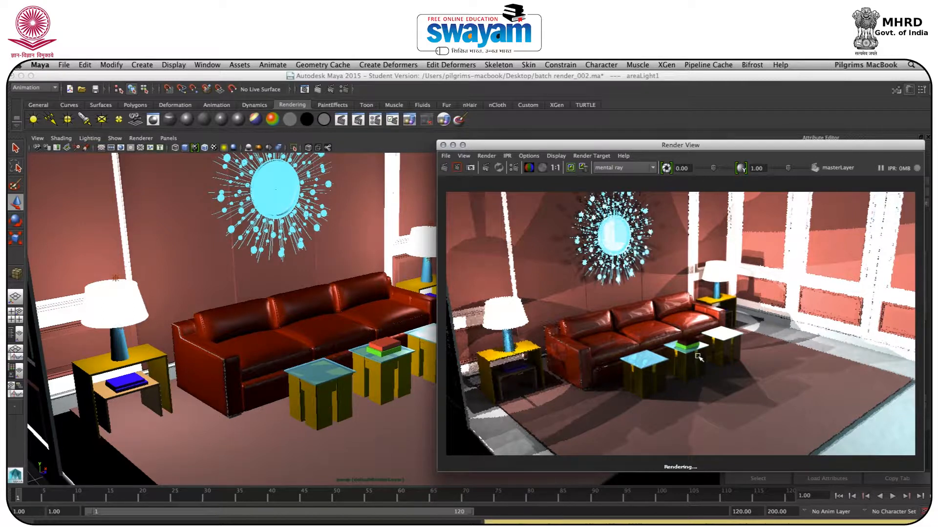
click(112, 296)
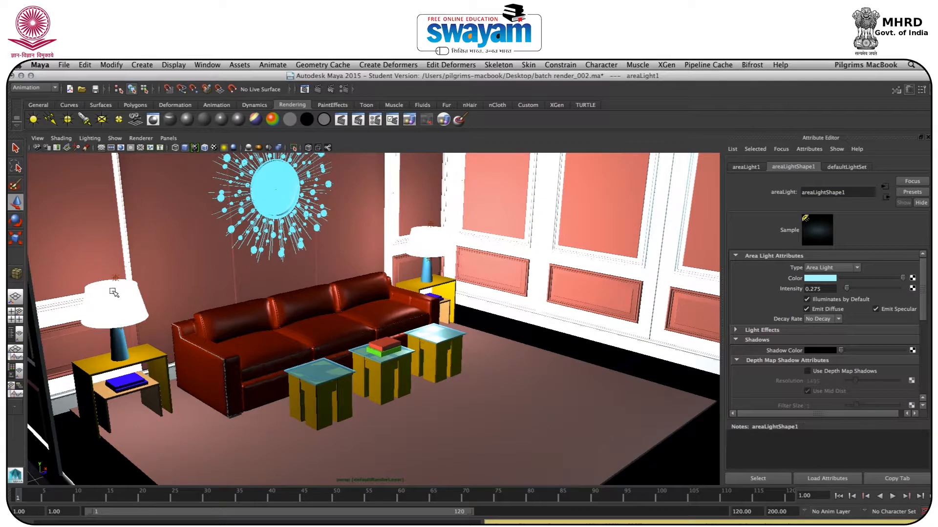
Delete the point lights at the tops of the two table lamps
click(114, 279)
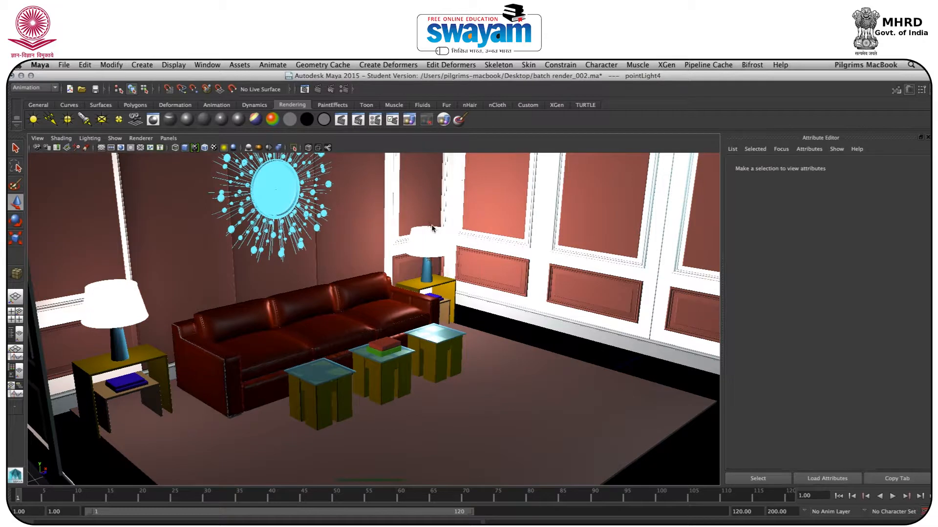
click(431, 227)
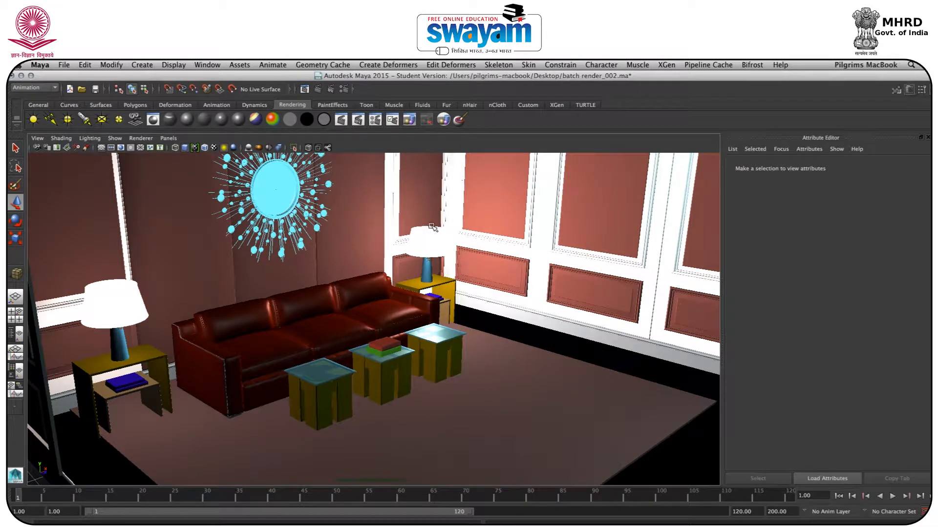
click(431, 226)
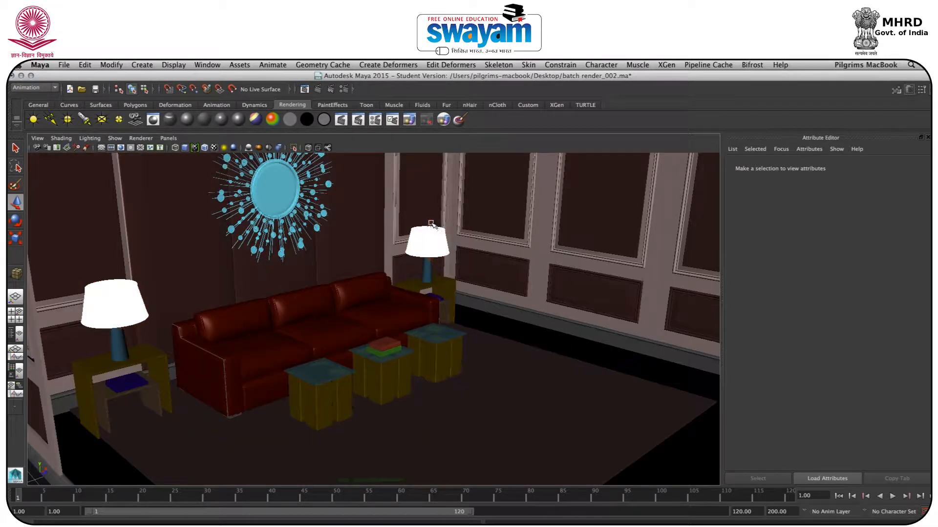
Check the lamps for leftover lights and delete the remaining point light below the shade of the lamp at the sofa's near end
click(454, 264)
click(431, 261)
click(433, 263)
click(128, 332)
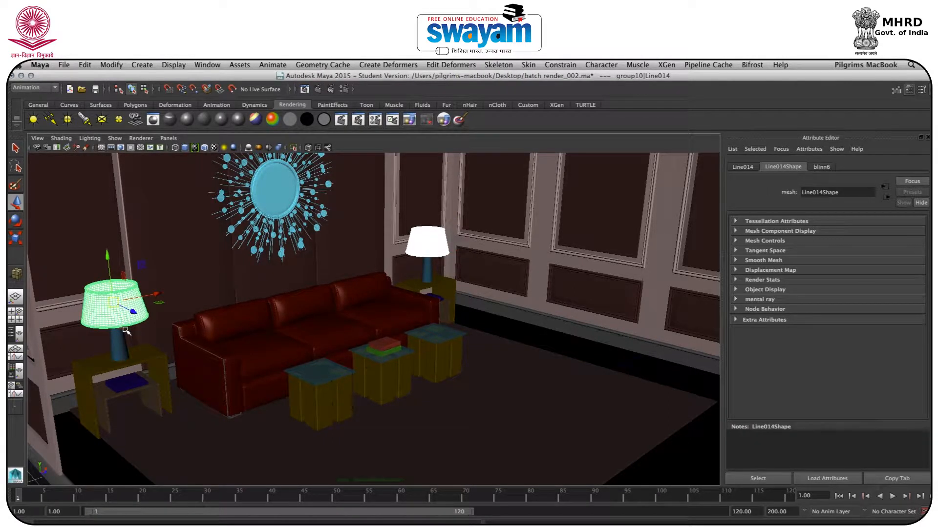
click(126, 332)
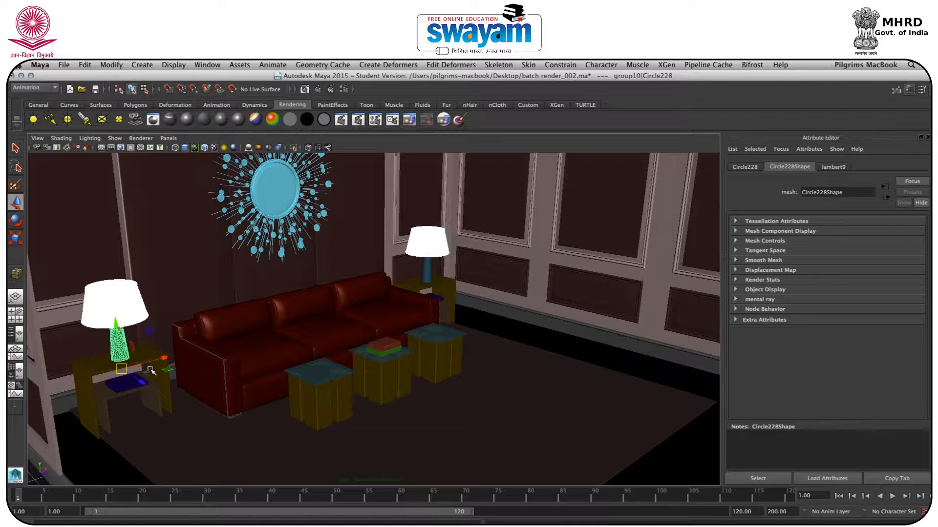
click(136, 348)
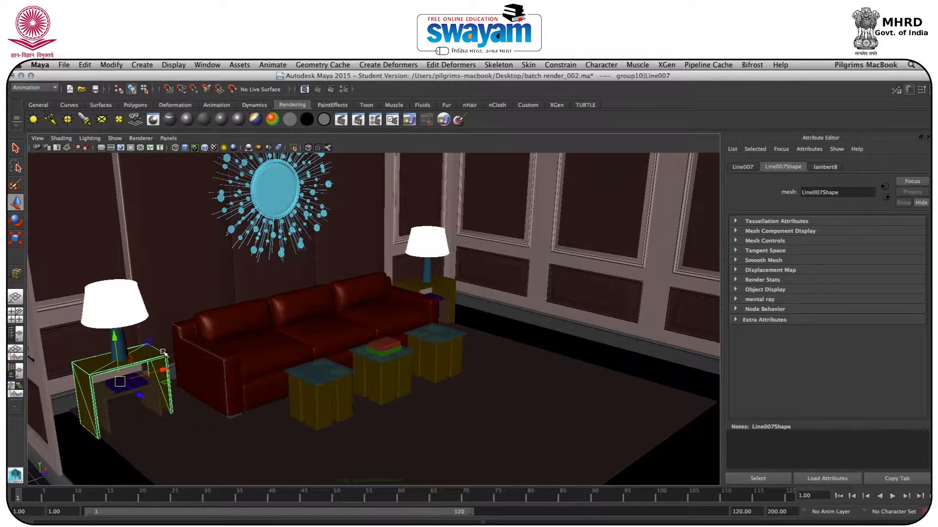
alt+drag(192, 352, 175, 338)
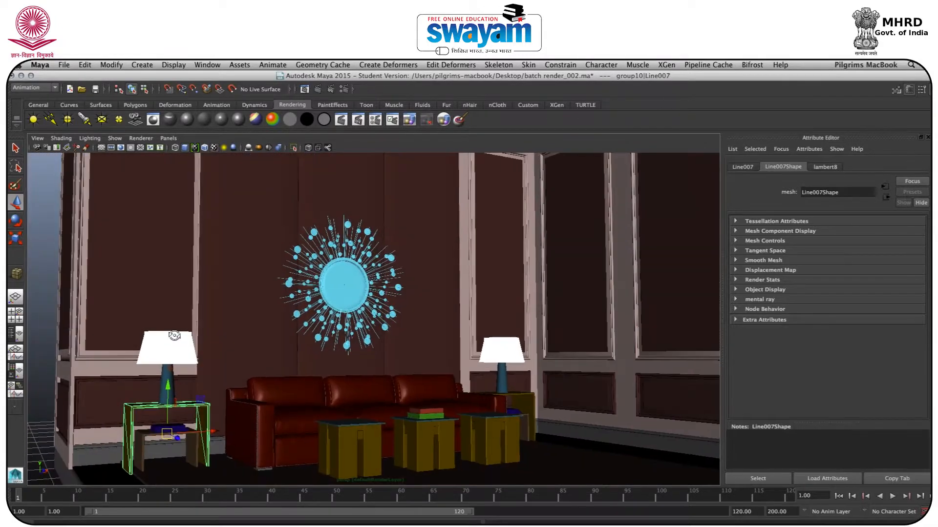
click(169, 367)
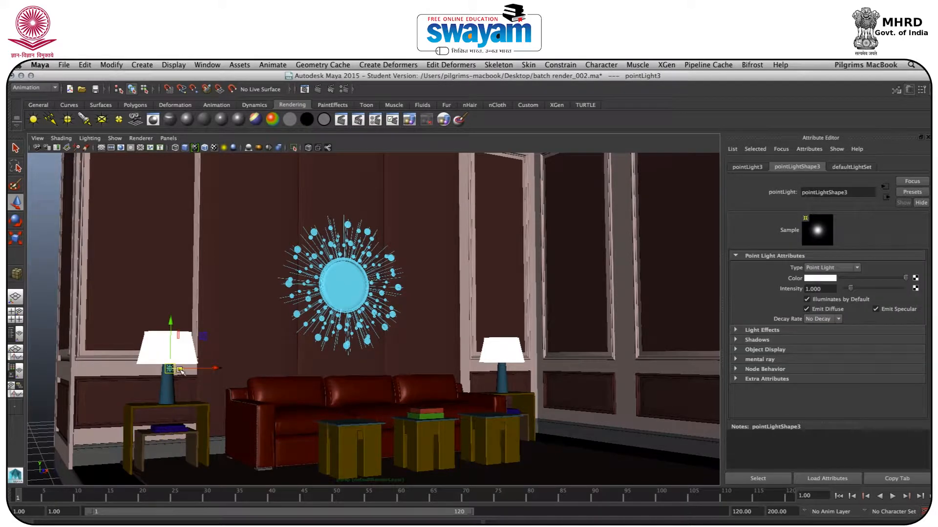
key(Delete)
Inspect the area light in front of the open room from several angles
scroll(283, 368, down, 10)
alt+drag(385, 348, 483, 337)
click(492, 234)
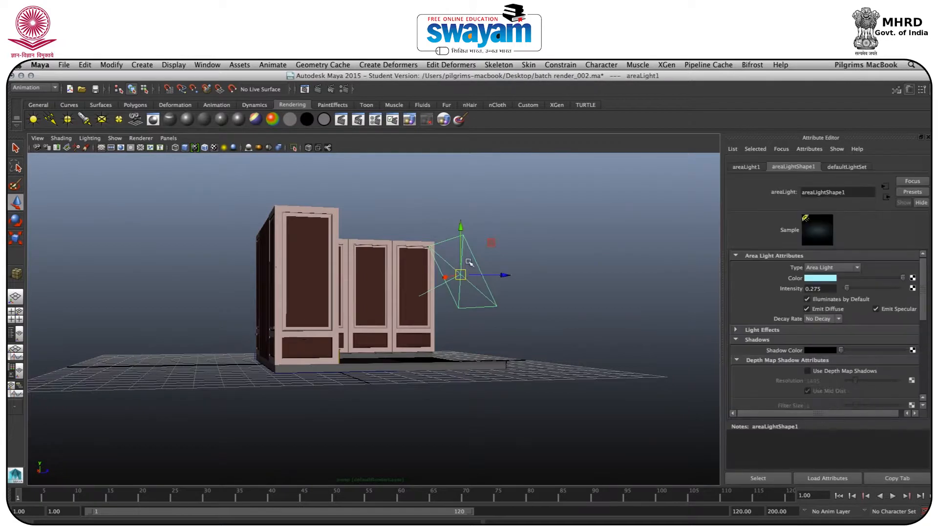
alt+drag(463, 246, 532, 261)
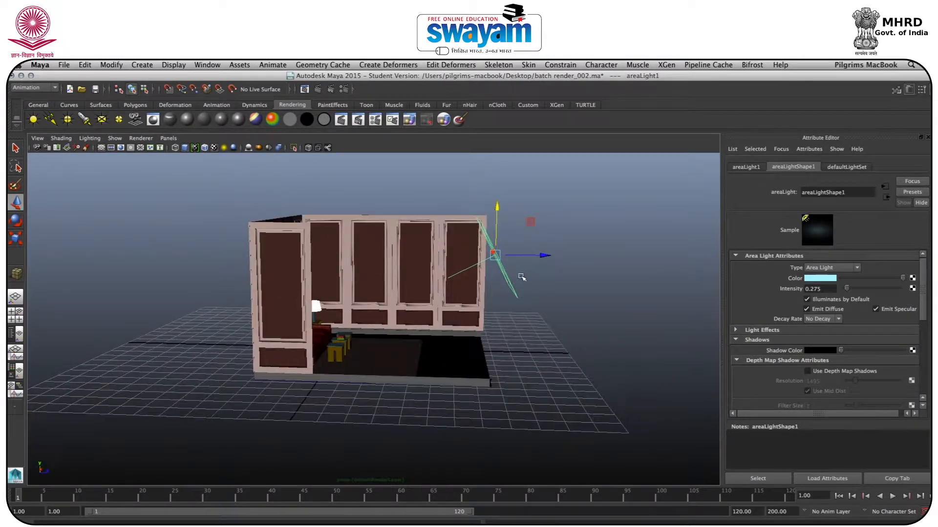
click(547, 274)
alt+drag(440, 309, 373, 322)
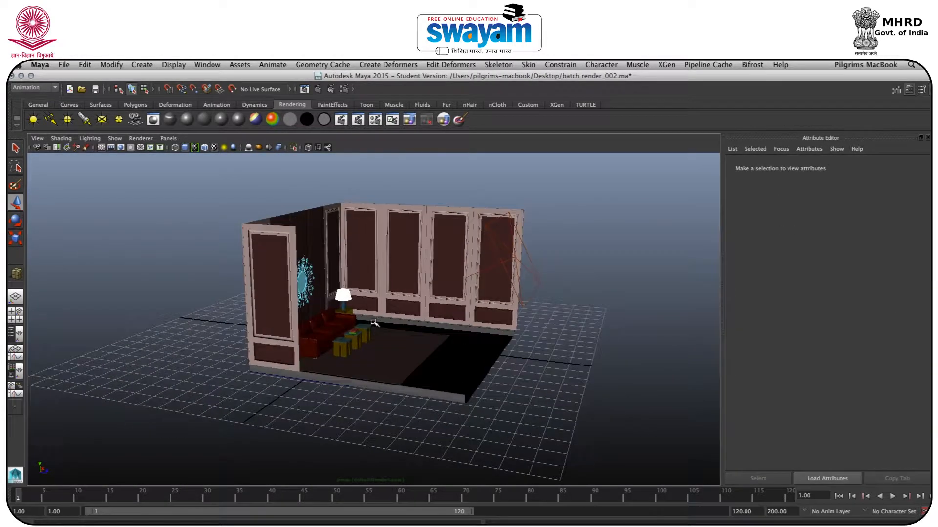
Examine the blinn material settings of both lampshades, including ambient color and incandescence
click(344, 294)
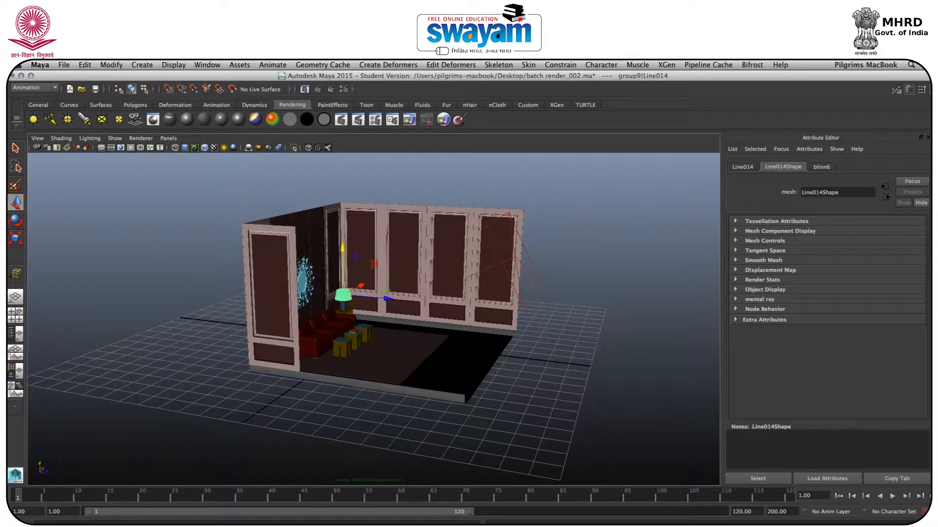
click(821, 167)
alt+right_drag(403, 404, 451, 344)
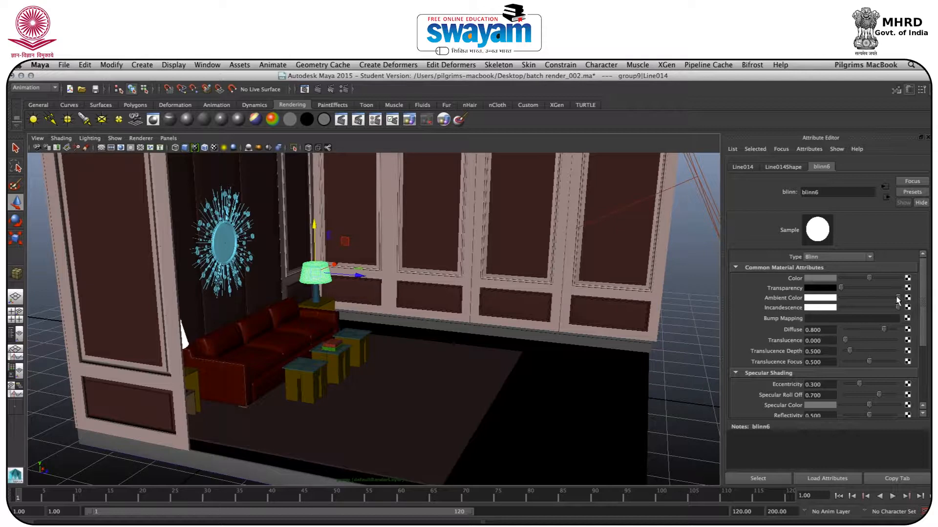
alt+drag(316, 333, 244, 318)
click(226, 306)
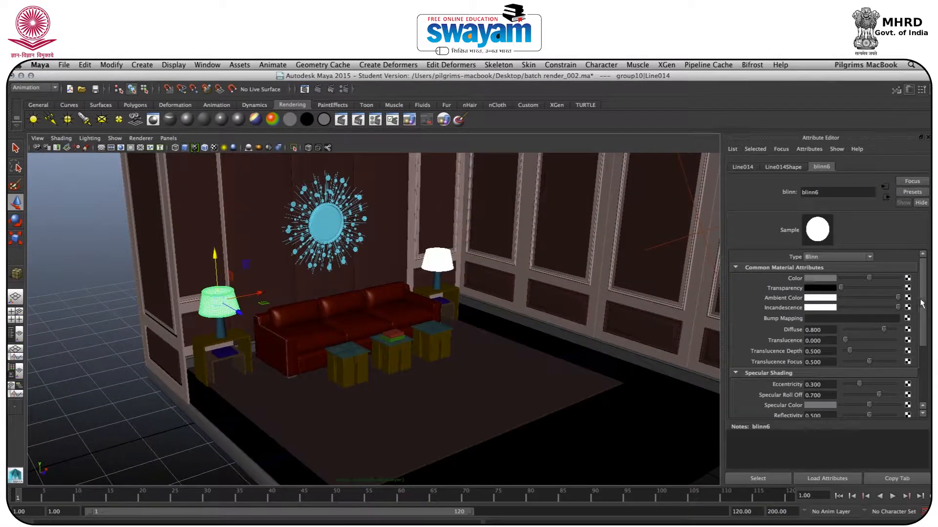
click(113, 437)
alt+drag(130, 428, 166, 430)
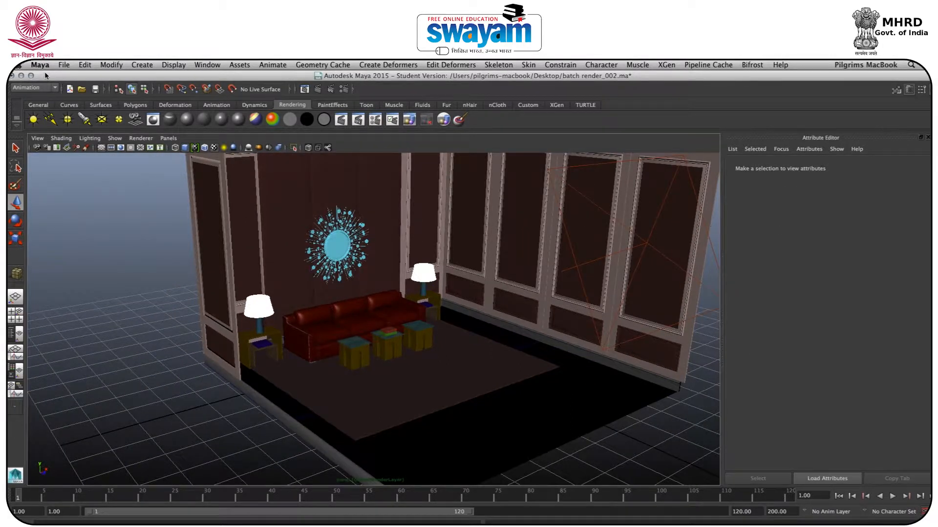
Save the scene as a new version named batch render_003, accepting the student version notice
click(63, 67)
click(90, 114)
key(BackSpace)
key(BackSpace)
key(BackSpace)
key(BackSpace)
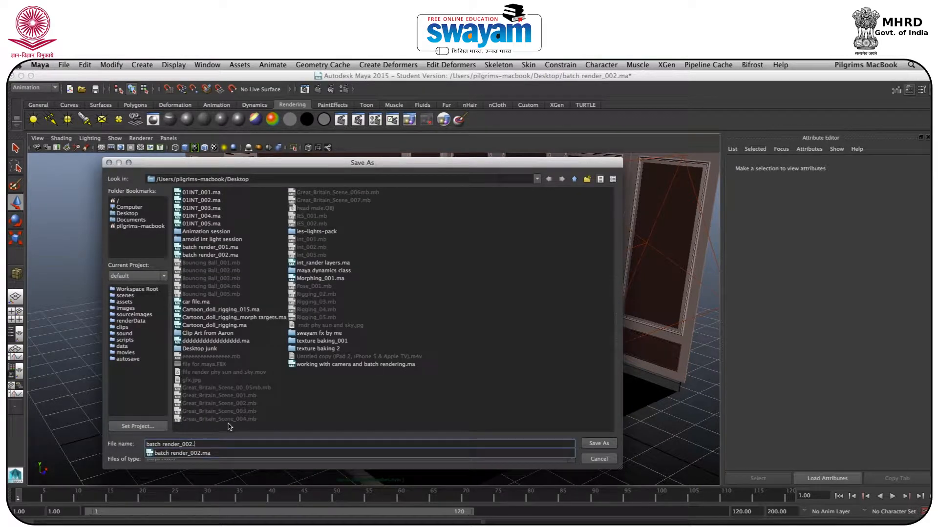
text(3)
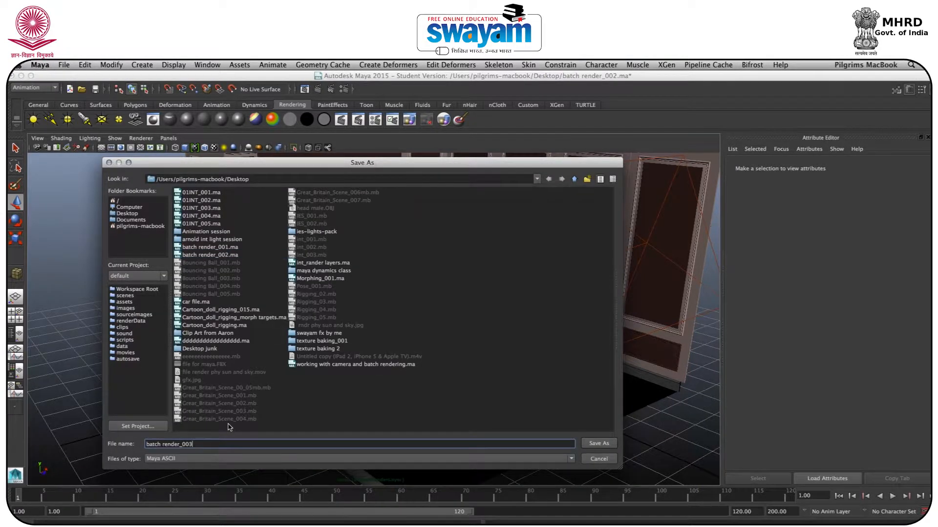
key(Return)
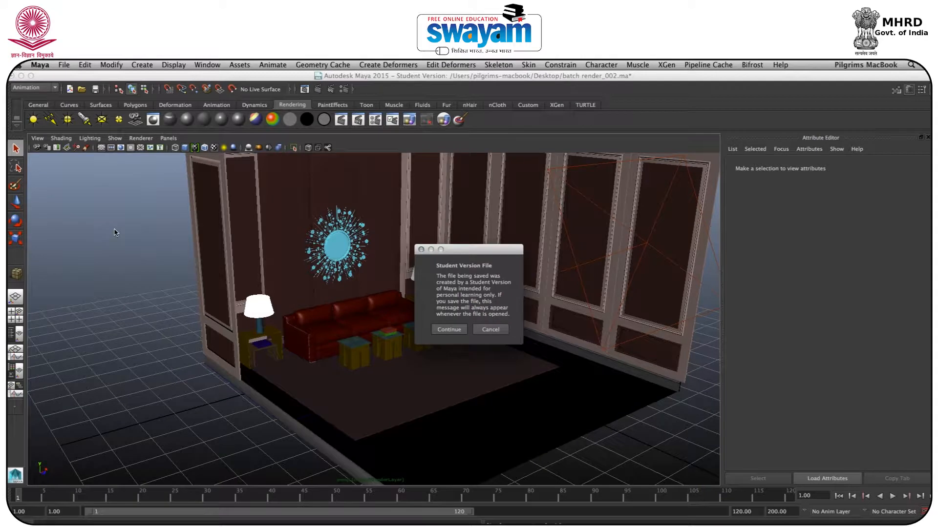
click(449, 330)
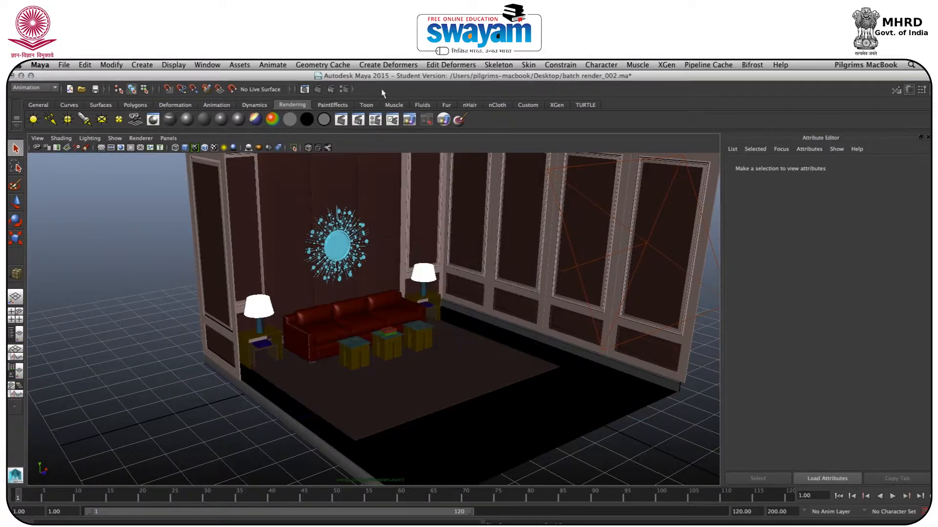
Create a Physical Sun and Sky environment in the mental ray indirect lighting settings and close the render settings
click(346, 89)
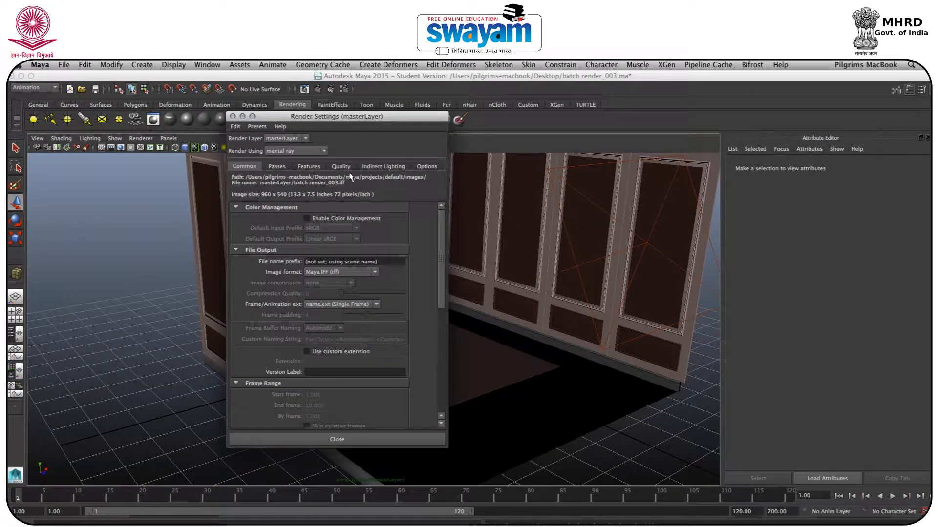
click(382, 167)
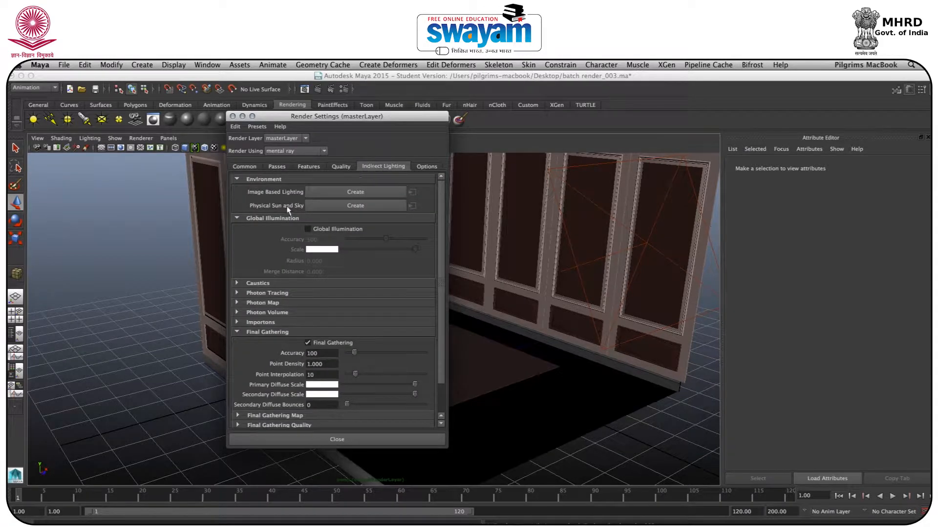
click(355, 206)
click(233, 116)
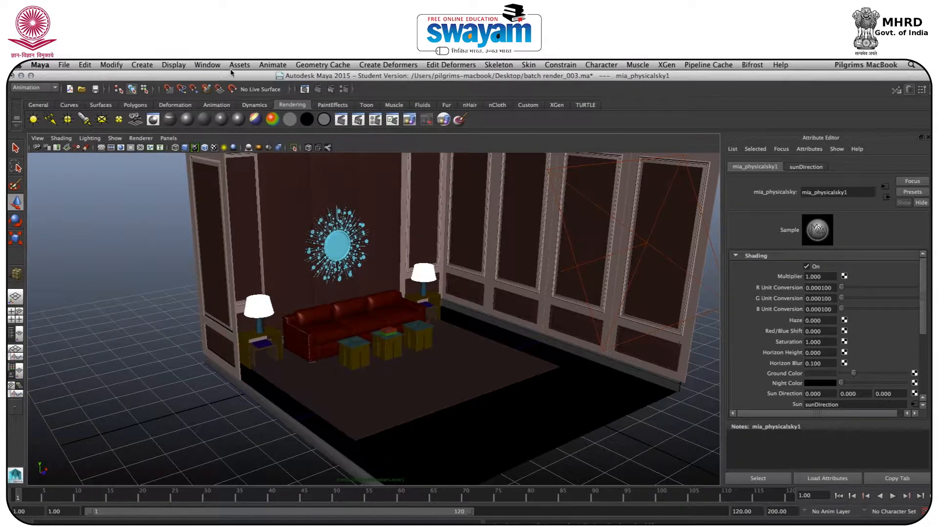
Open the Outliner and select the sunDirection light
click(150, 67)
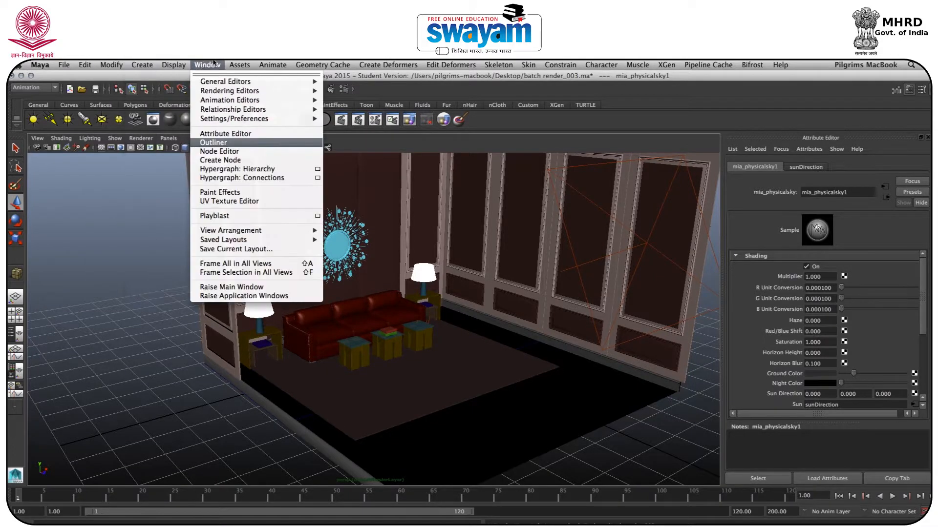
click(225, 142)
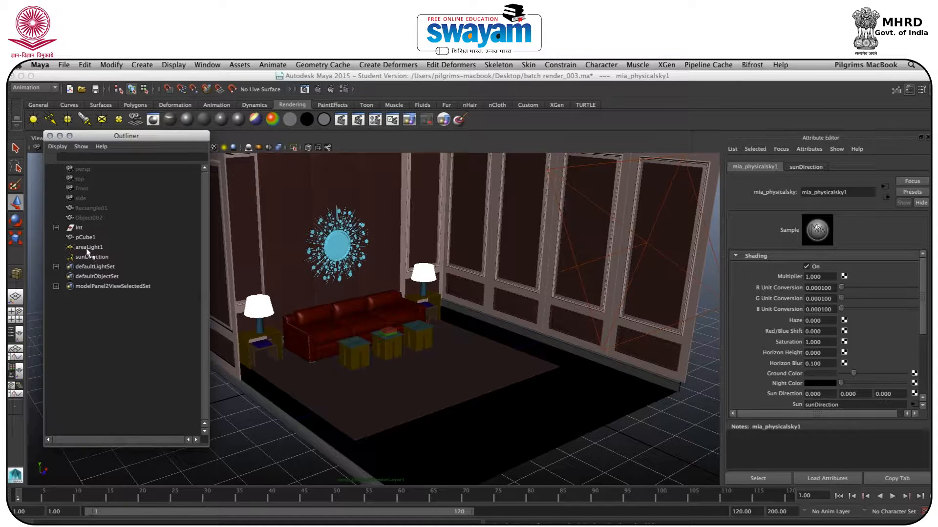
click(90, 257)
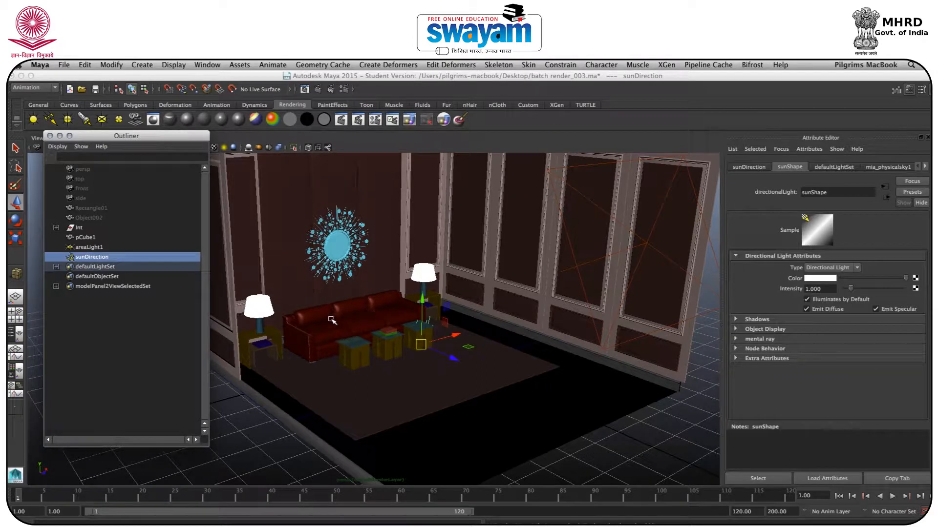
click(139, 386)
click(91, 257)
Move the sunDirection light over to the long paneled wall and enlarge its icon
drag(421, 304, 570, 333)
key(e)
key(r)
key(e)
drag(496, 304, 508, 268)
key(w)
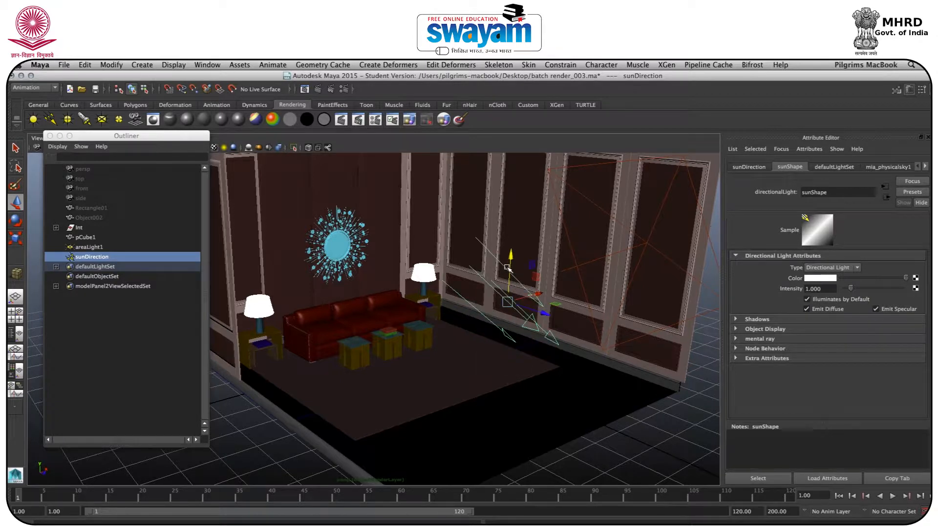
Show scene lighting in the viewport and rotate the sunDirection light so it shines toward the sofa wall
key(7)
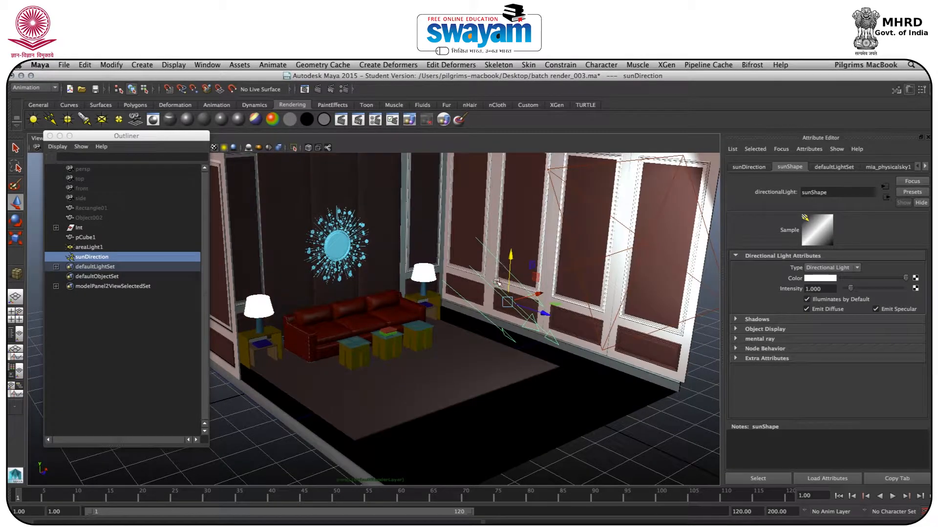
key(r)
key(e)
mouse_move(496, 277)
mouse_down()
mouse_move(479, 291)
mouse_move(491, 269)
mouse_up()
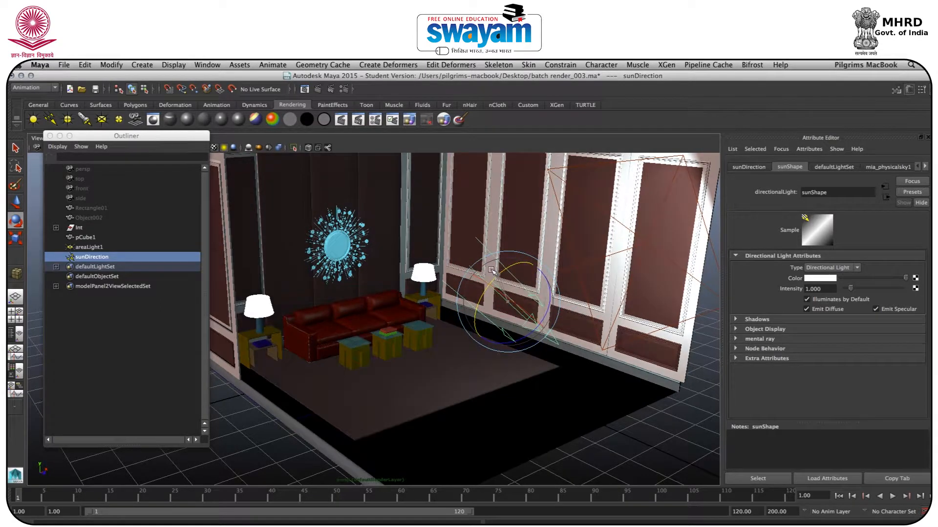
drag(510, 313, 492, 308)
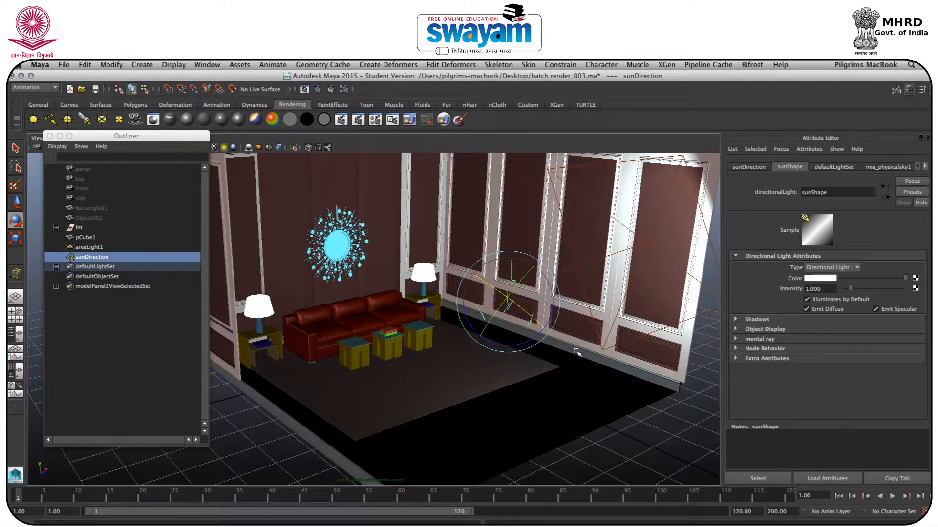
Close the Outliner, frame the sofa area, render the sunlit view and close the Render View
scroll(384, 280, up, 5)
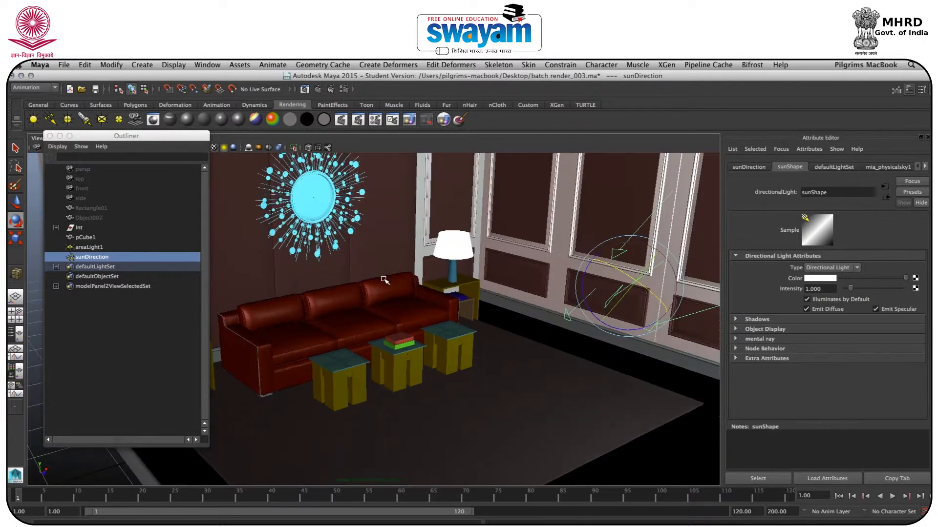
scroll(433, 298, up, 3)
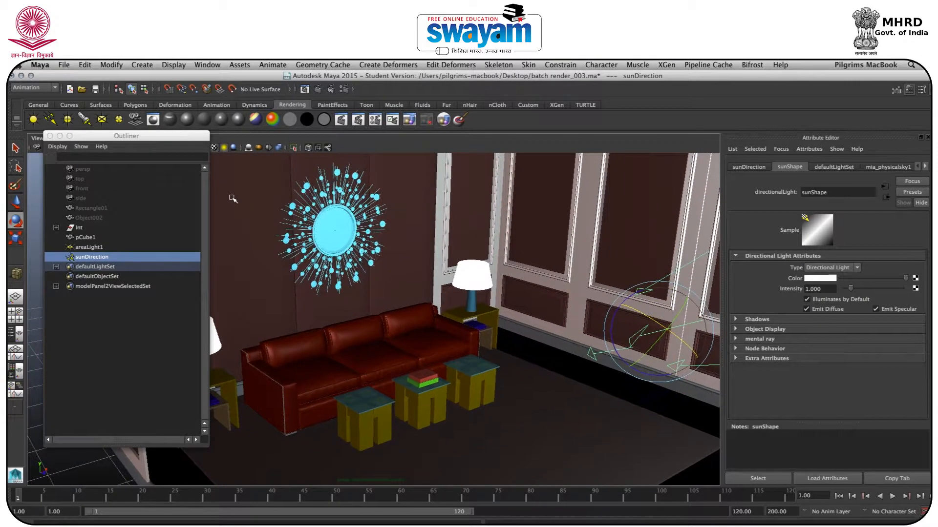
click(50, 135)
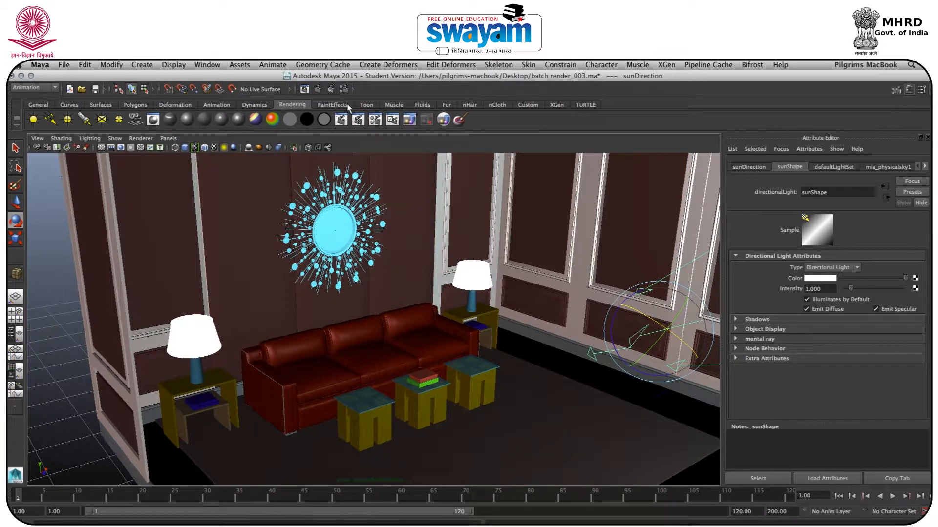
click(318, 90)
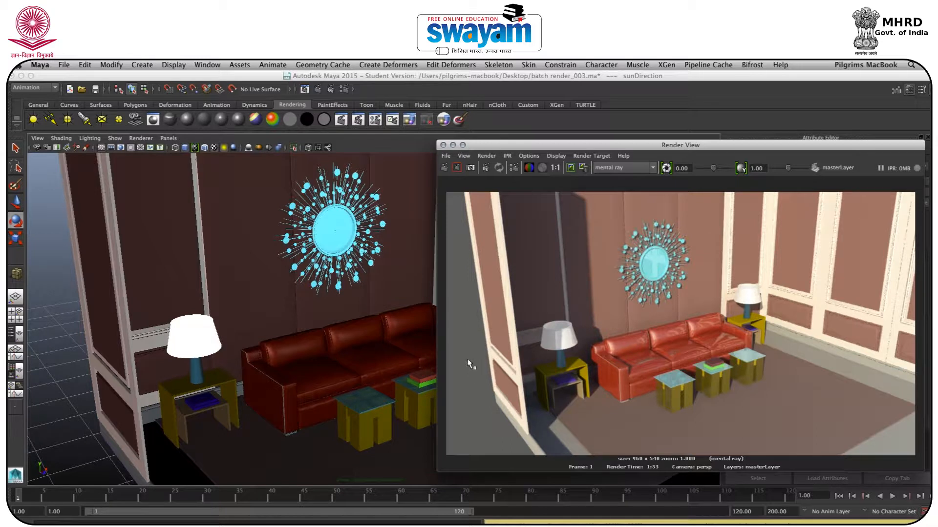
click(443, 145)
Rotate the sunDirection light to try different sunlight angles on the sofa wall
mouse_move(655, 321)
mouse_down()
mouse_move(602, 297)
mouse_move(682, 386)
mouse_move(678, 336)
mouse_move(665, 328)
mouse_move(682, 355)
mouse_up()
drag(632, 297, 620, 305)
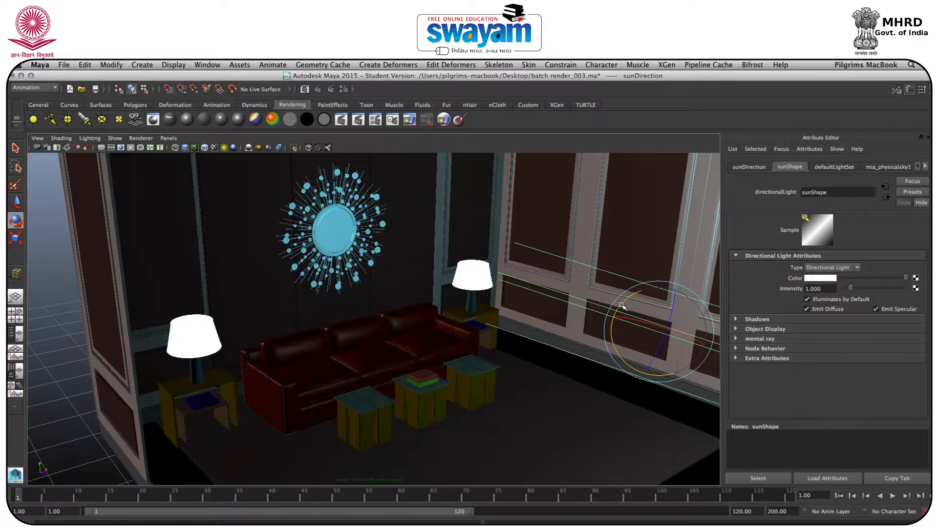
drag(624, 312, 659, 340)
Delete the sunDirection light from the scene
scroll(538, 362, down, 6)
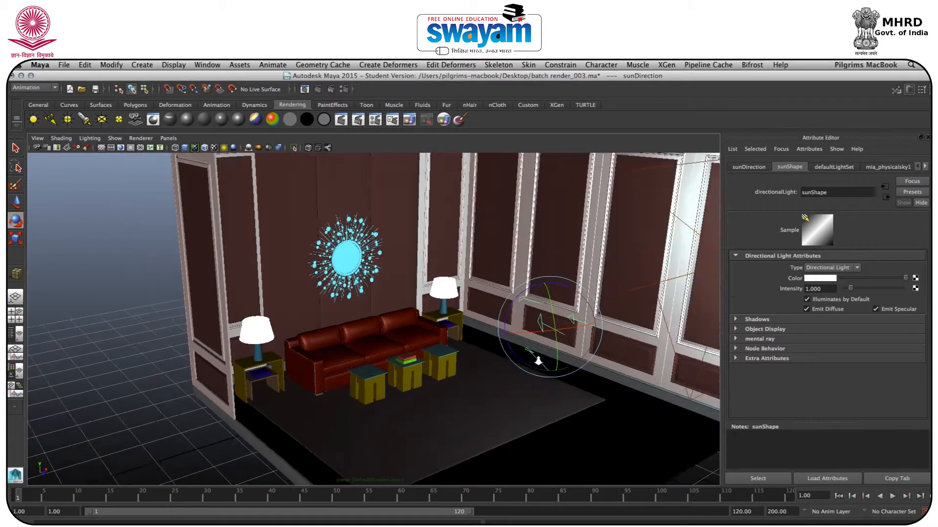
alt+drag(539, 363, 565, 370)
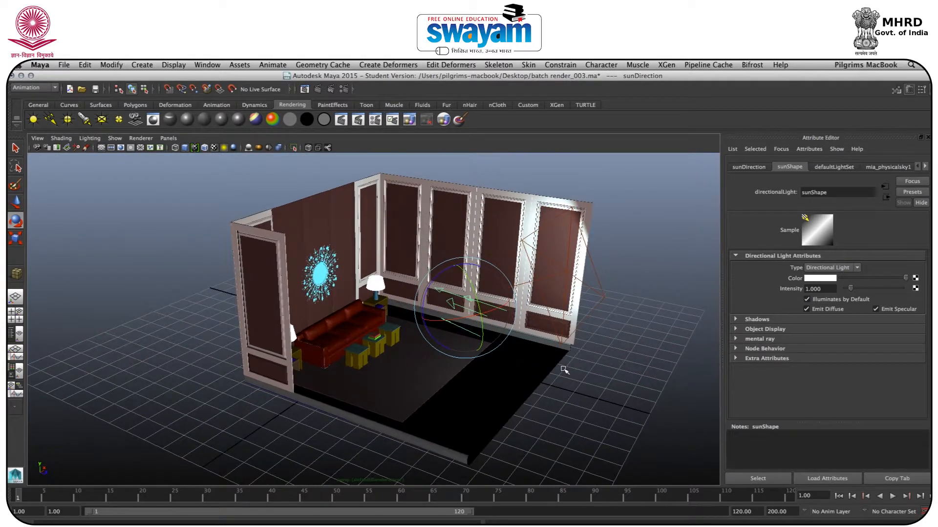
key(Delete)
Delete the area light at the far end of the long paneled wall and undo the deletion
alt+drag(531, 376, 537, 321)
click(480, 308)
key(w)
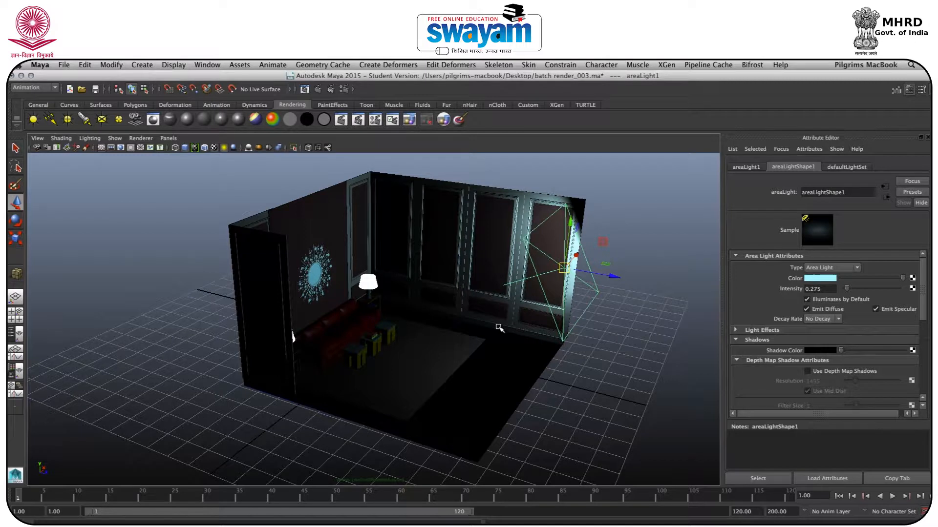
key(Delete)
alt+drag(504, 328, 466, 335)
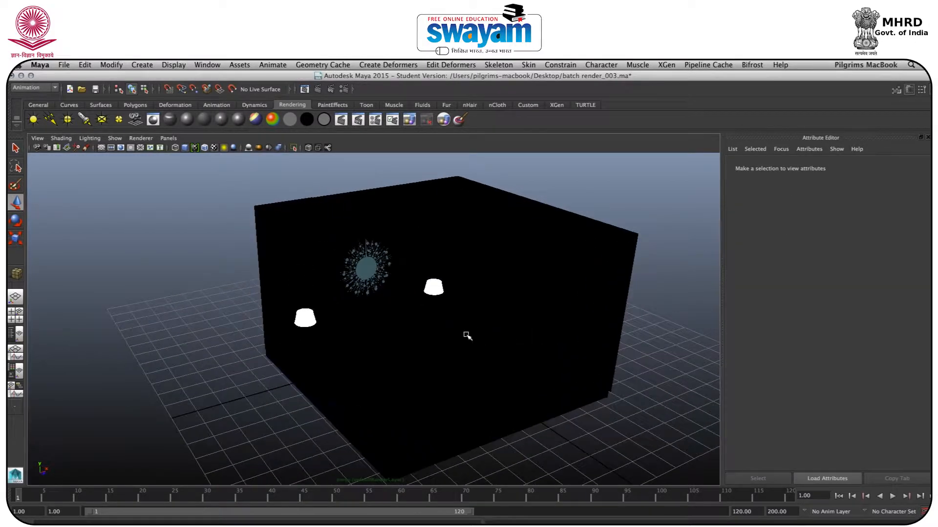
key(ctrl+z)
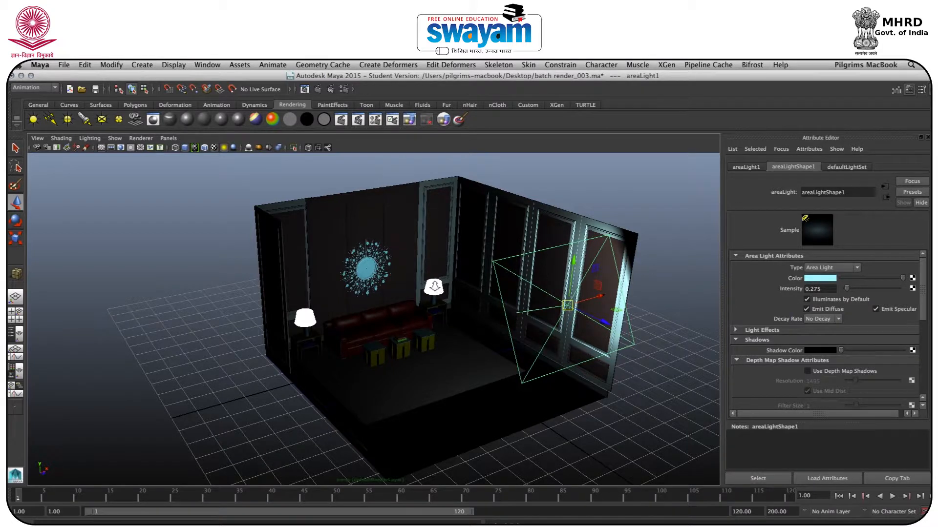
Frame the sofa and side tables, render the view with only the area light, and close the Render View
scroll(434, 288, up, 6)
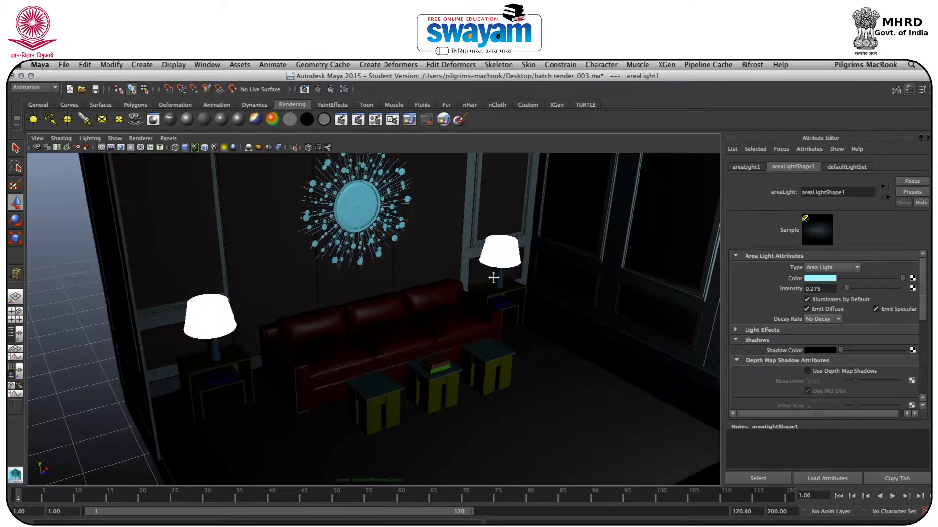
alt+middle_drag(493, 277, 339, 318)
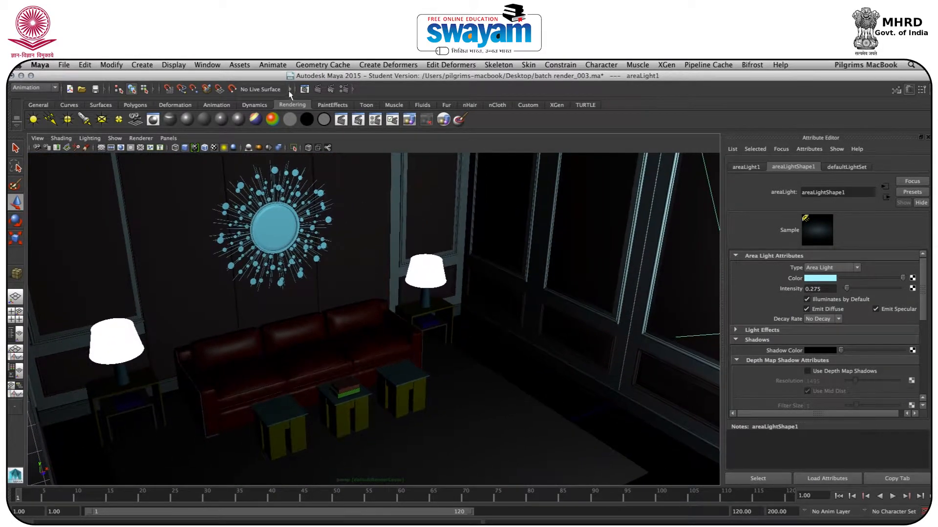
click(315, 93)
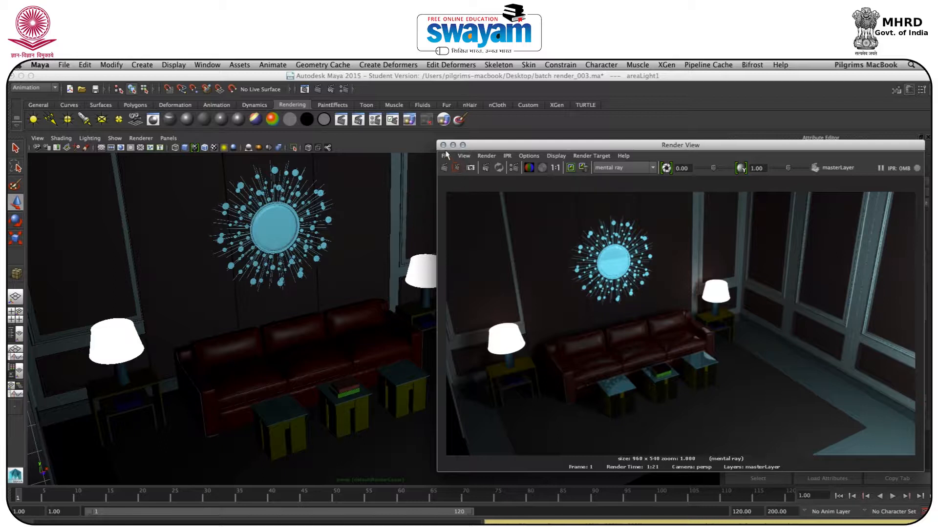
click(443, 145)
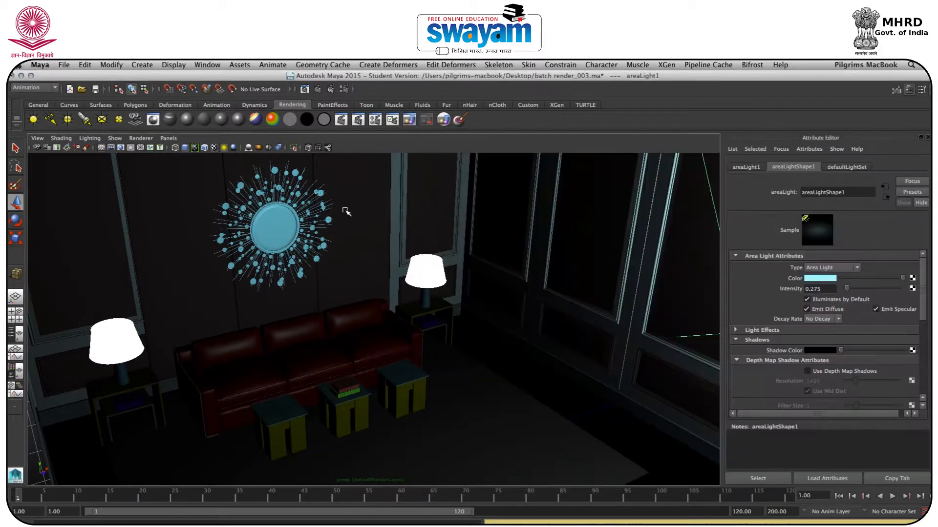
Select the round wall ornament and lower the incandescence of its blinn7 material
click(284, 221)
click(824, 167)
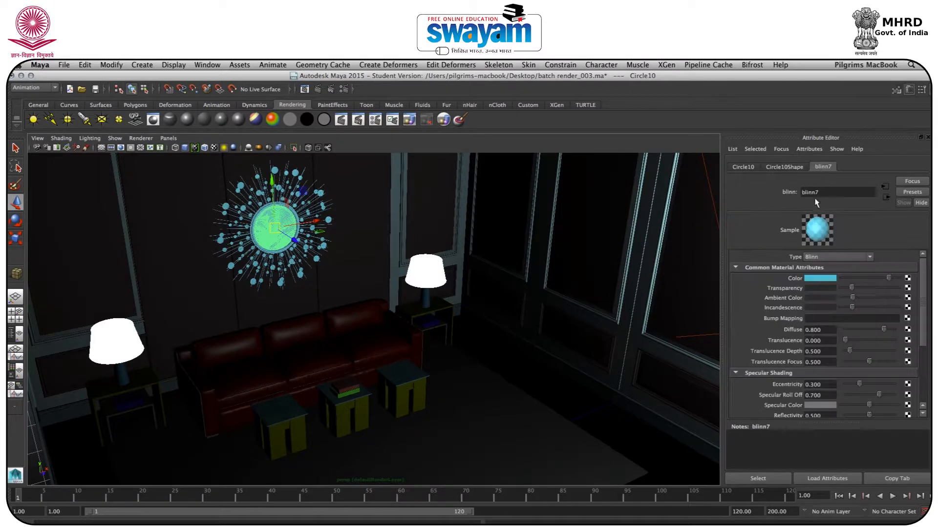
drag(851, 289, 847, 308)
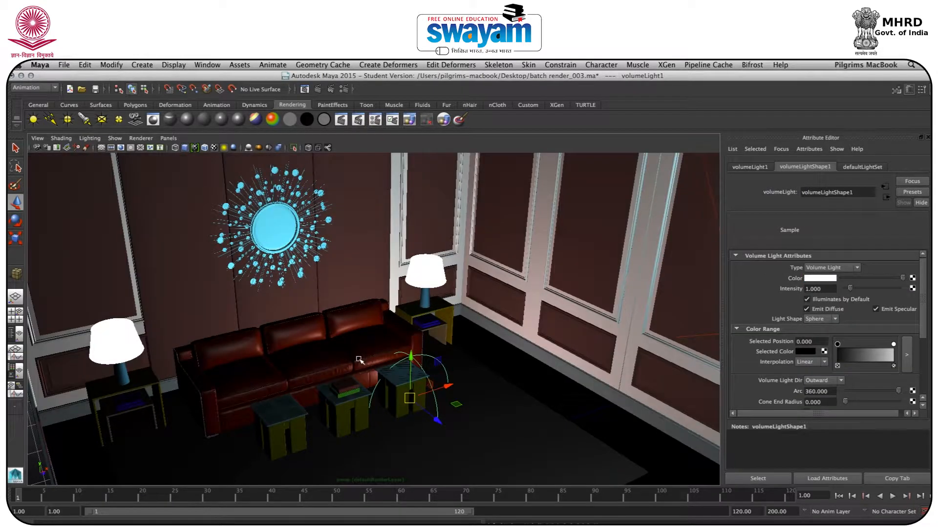
Replace the volume light with a point light and position it inside the lampshade nearest the long paneled wall
key(Delete)
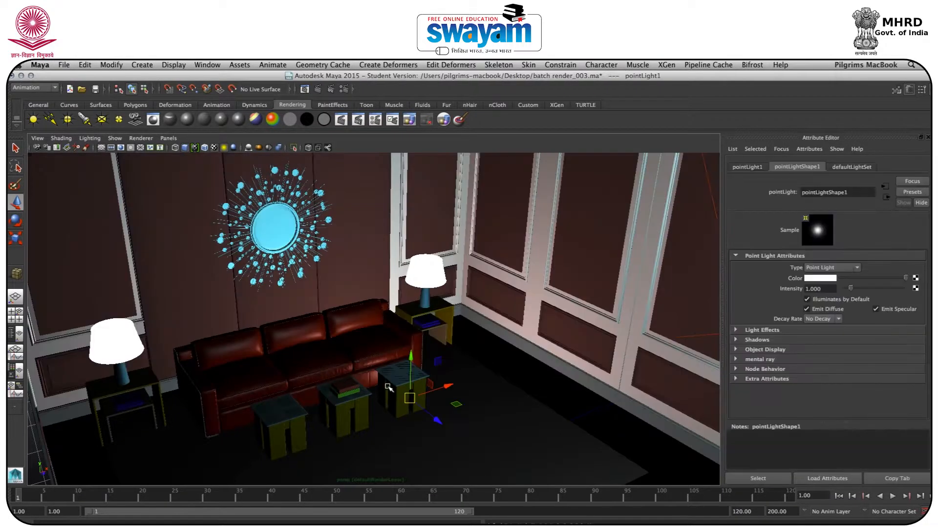
drag(406, 368, 413, 265)
drag(432, 300, 398, 310)
drag(622, 325, 654, 327)
alt+drag(606, 345, 696, 339)
drag(363, 274, 328, 279)
mouse_move(298, 222)
mouse_down()
mouse_move(297, 238)
mouse_move(296, 229)
mouse_up()
drag(337, 266, 239, 271)
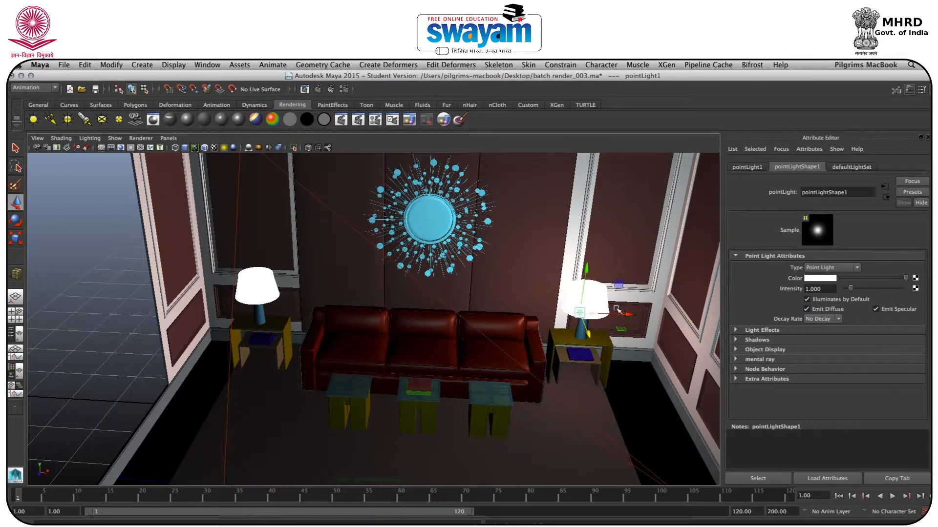
Duplicate the point light and move the copy into the lampshade on the other side of the sofa
key(super+d)
drag(618, 313, 280, 318)
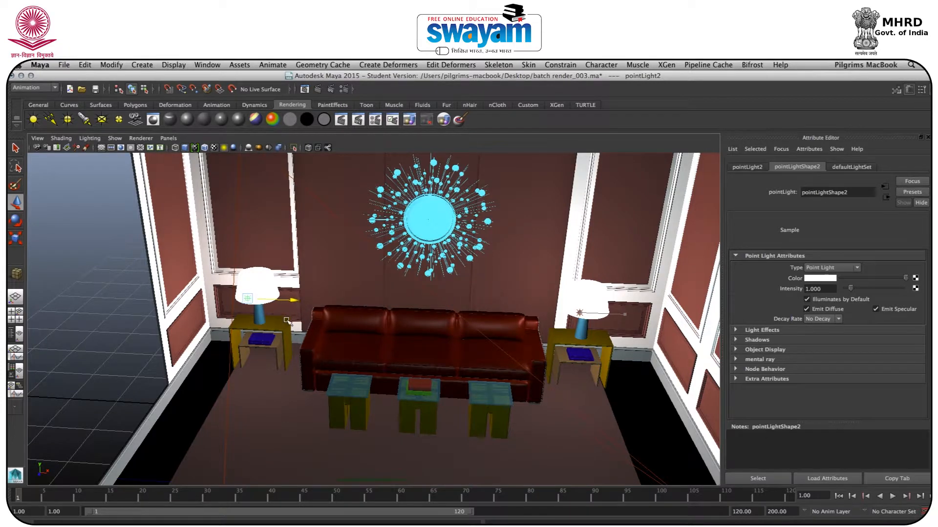
alt+drag(284, 326, 428, 292)
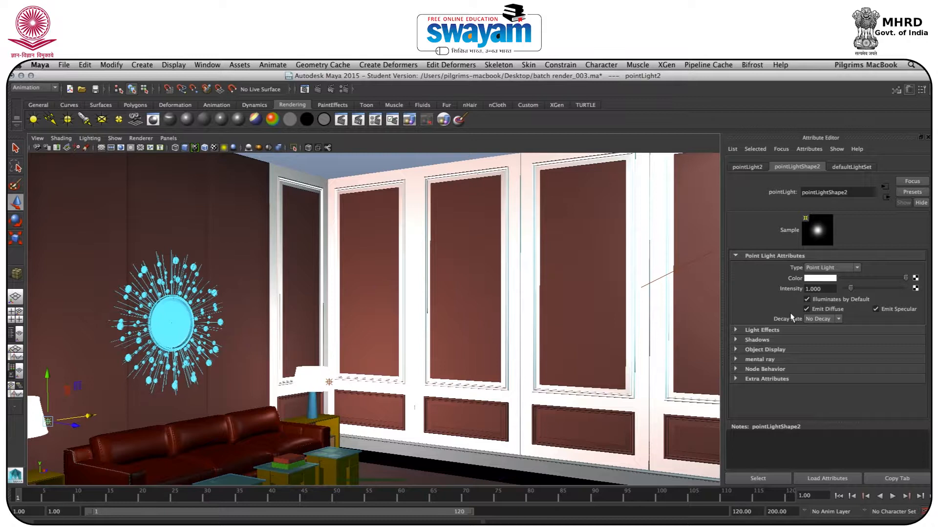
Turn off ray trace shadows for both lamp point lights
click(784, 341)
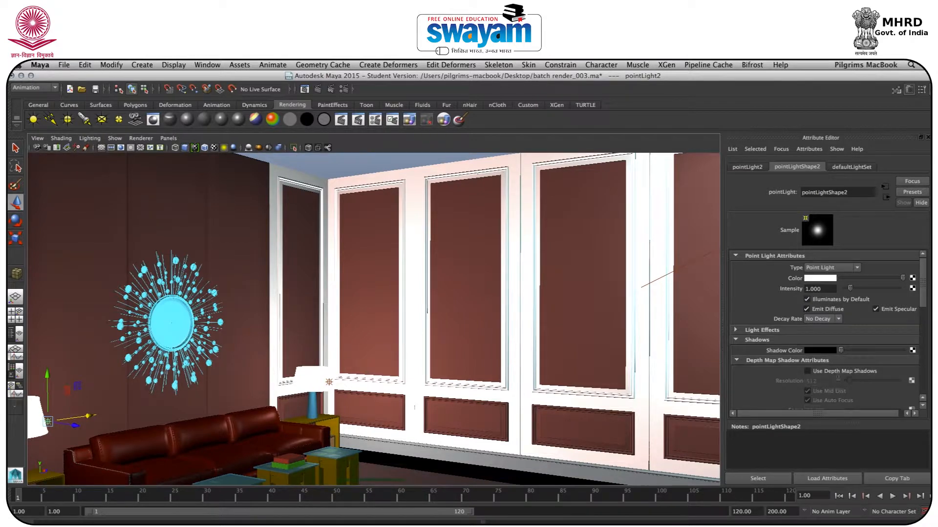
drag(923, 279, 922, 368)
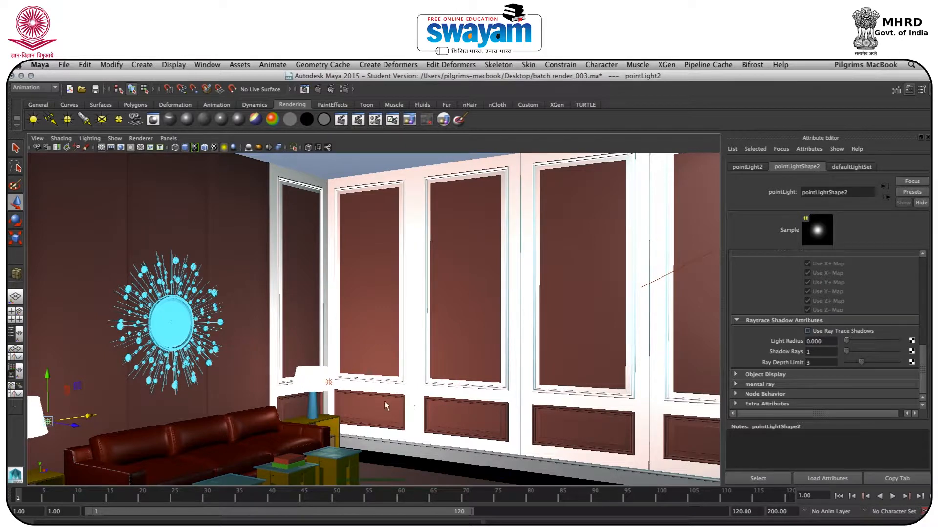
click(329, 382)
click(808, 331)
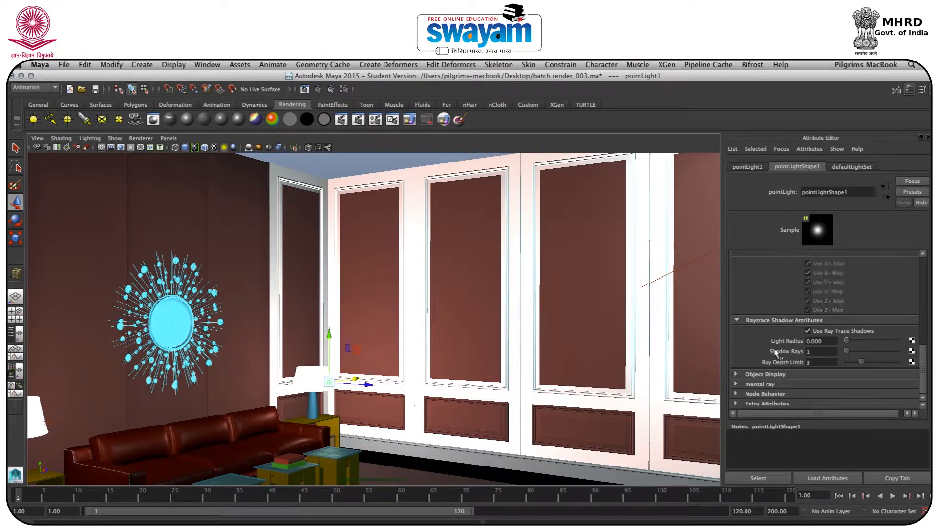
Frame the sofa area, render it with both lamp point lights, and close the Render View
mouse_move(313, 420)
alt+mouse_down()
mouse_move(274, 431)
mouse_move(301, 430)
alt+mouse_up()
click(317, 89)
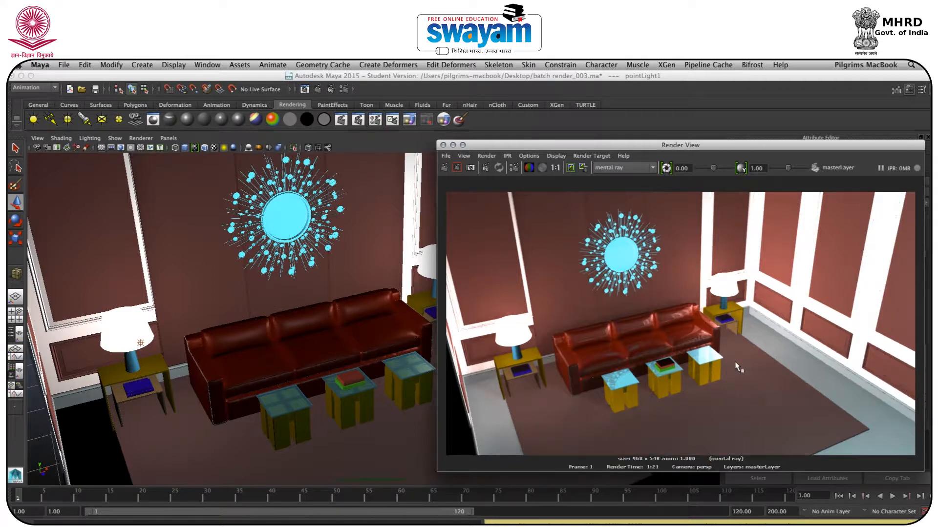
click(443, 145)
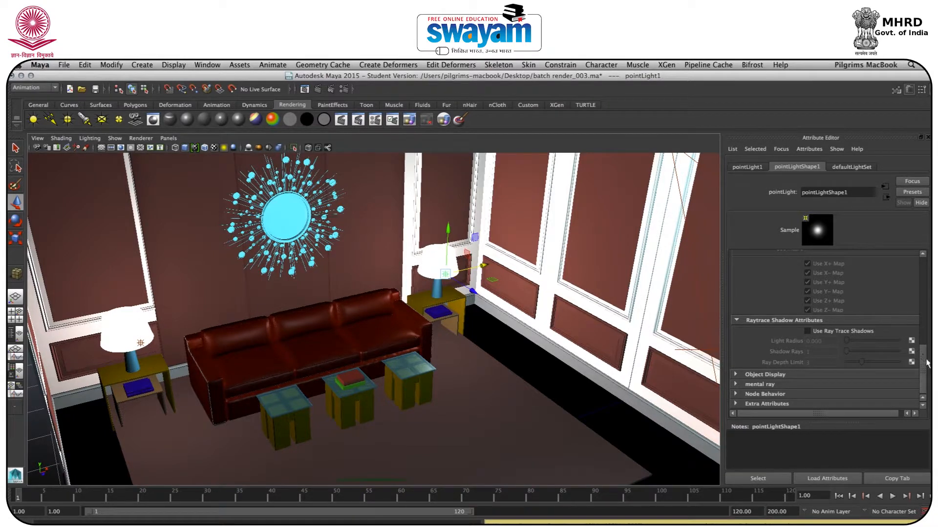
Set the intensity of both lamp point lights to 0.6
drag(927, 363, 927, 256)
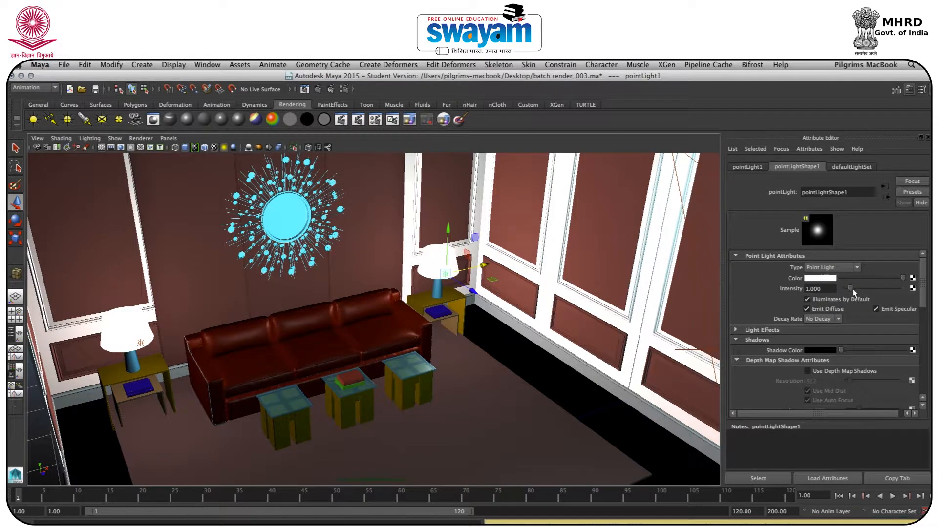
double_click(829, 289)
text(0.6)
key(Return)
click(140, 343)
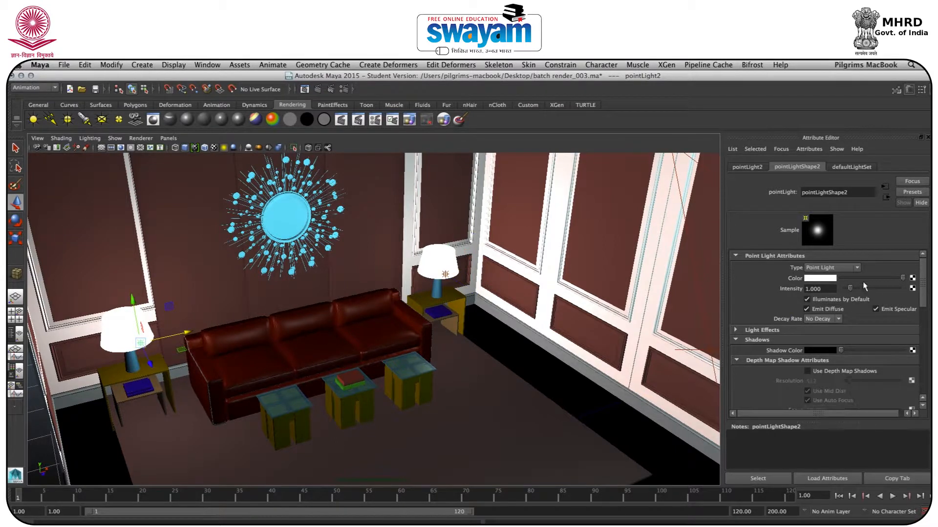
click(833, 289)
text(0.6)
key(Return)
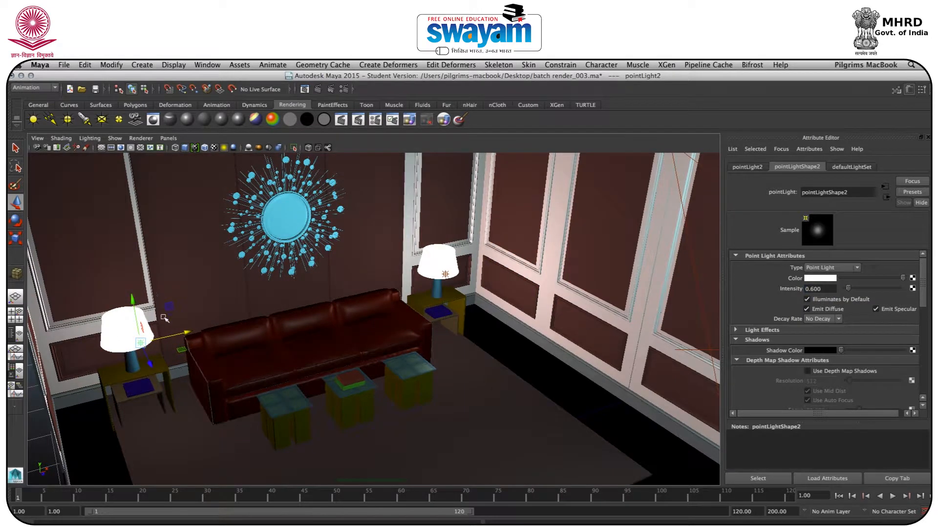
Duplicate the left lamp's point light, bring the copy forward out of the lampshade, and turn on its ray trace shadows
click(150, 363)
key(ctrl+d)
drag(149, 362, 193, 421)
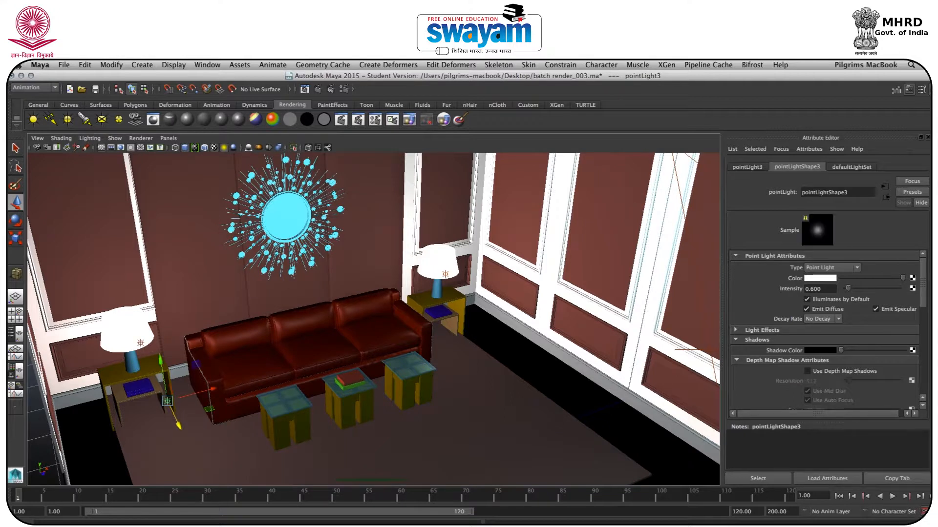
drag(921, 292, 923, 369)
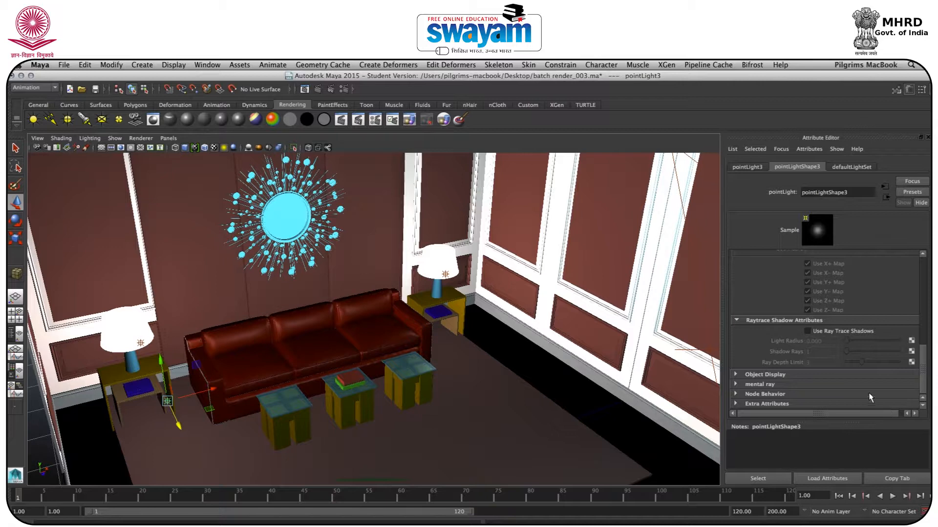
click(830, 336)
Reposition the duplicated point light over the rug in front of the left side table, using shaded display
drag(173, 416, 168, 390)
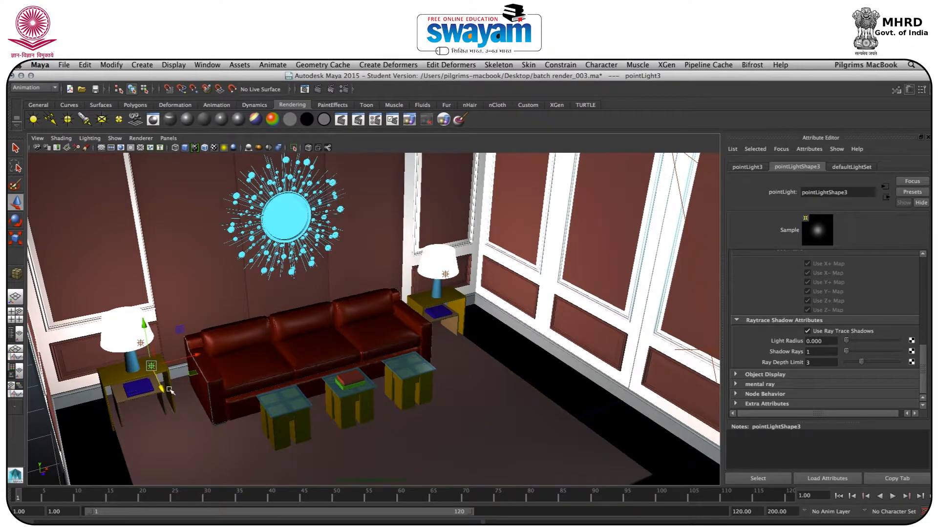
drag(146, 335, 153, 381)
key(5)
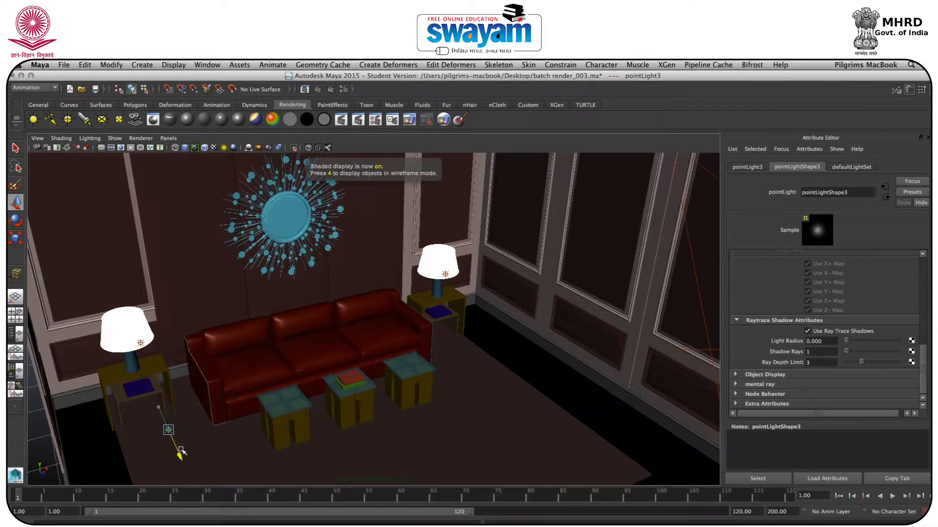
alt+drag(185, 437, 321, 293)
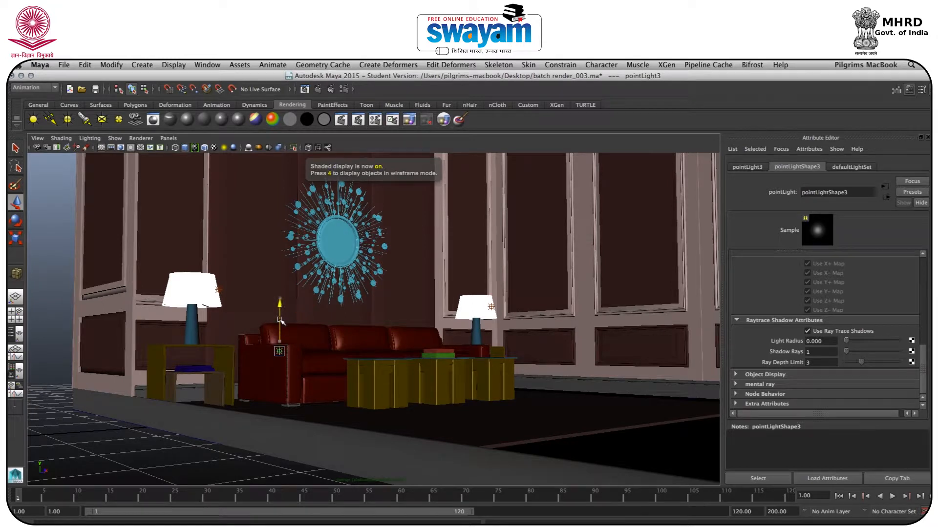
alt+drag(280, 382, 296, 376)
Set the intensity of the point light over the rug in front of the left side table to 0.4
click(278, 257)
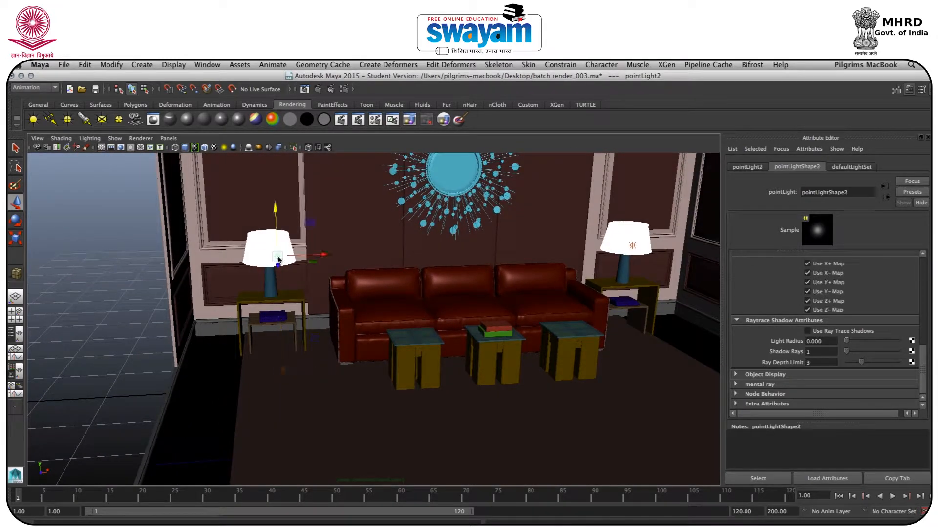
drag(917, 356, 914, 266)
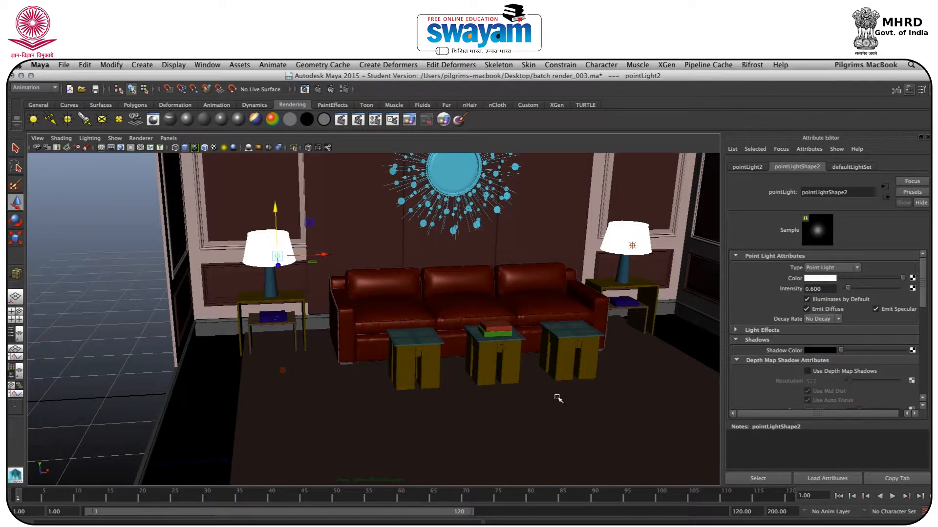
click(283, 372)
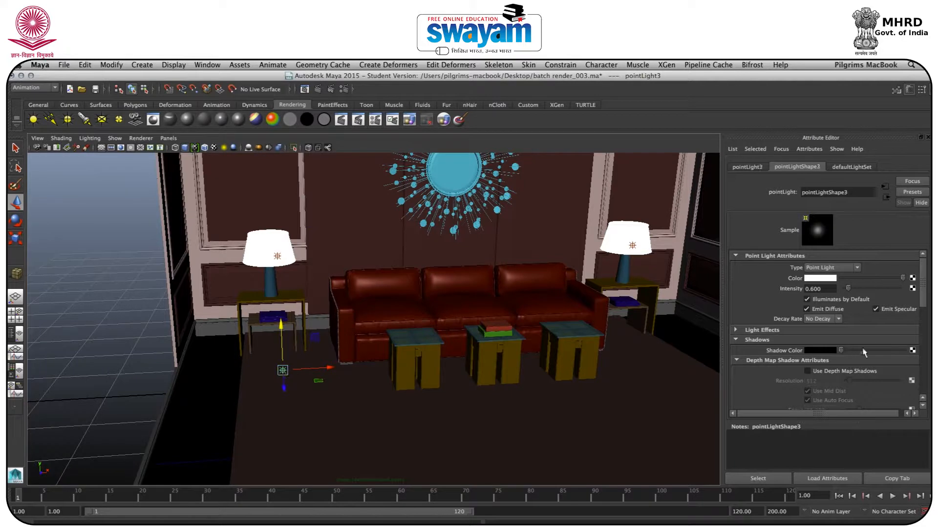
double_click(811, 290)
text(4)
key(Return)
Duplicate the rug point light across to the right end of the sofa, in front of the right side table, and save the scene
key(ctrl+d)
drag(313, 367, 620, 385)
alt+right_drag(620, 384, 513, 366)
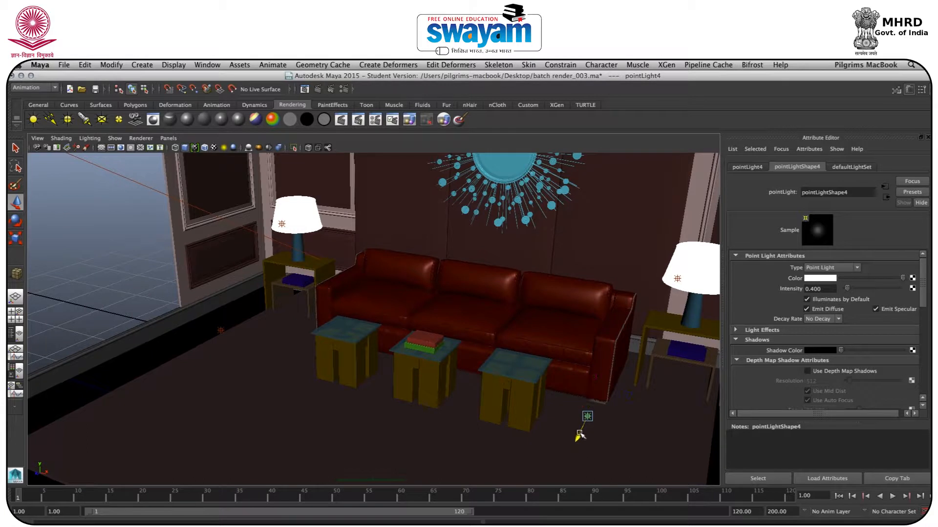
alt+drag(506, 412, 533, 432)
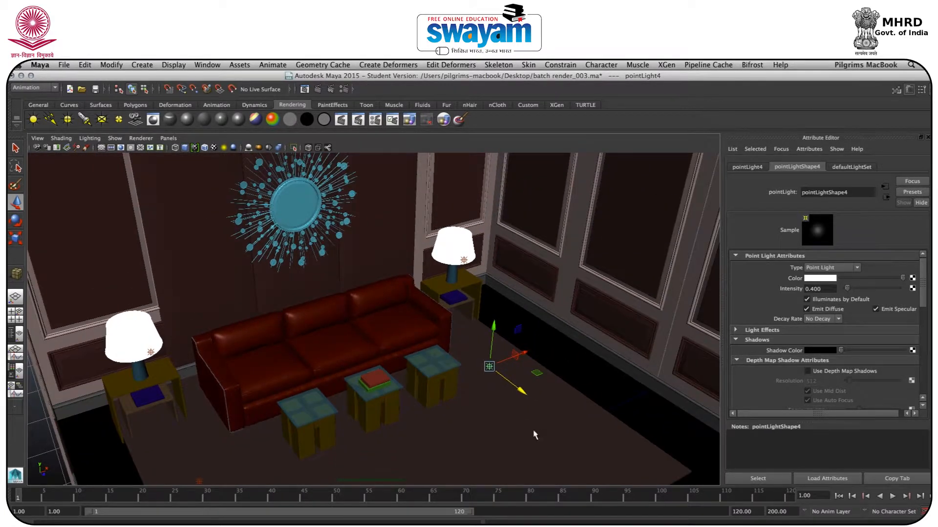
key(super+s)
click(448, 329)
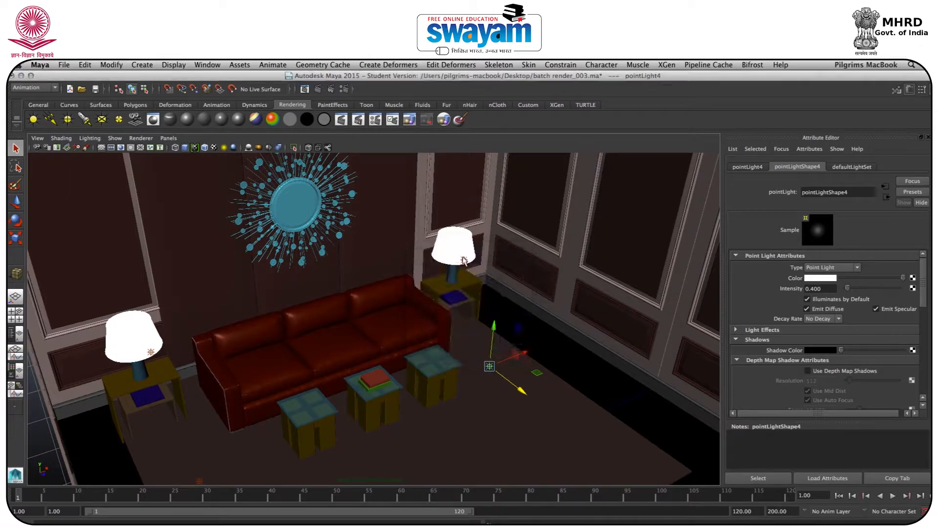
Set the render image size preset to 640x480, render the current view with all four point lights, and close the Render View
click(344, 89)
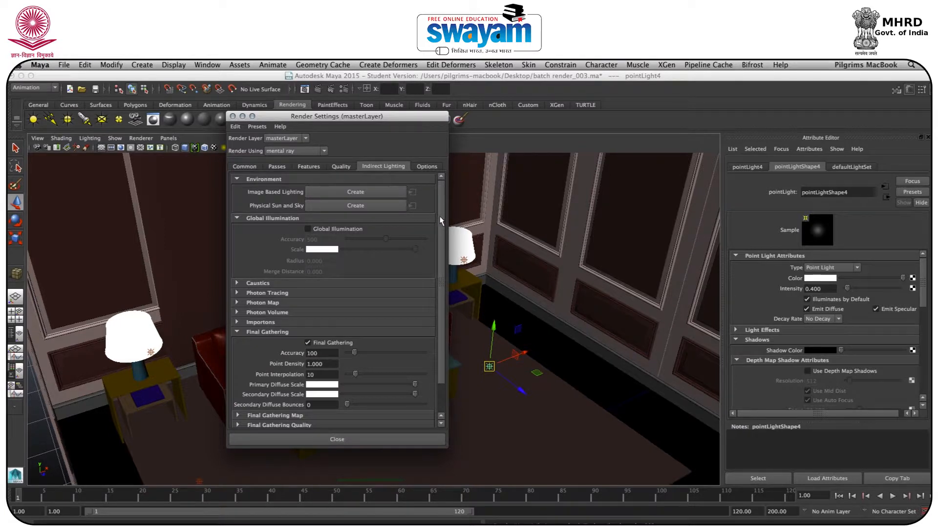
click(254, 168)
drag(444, 213, 421, 319)
click(342, 291)
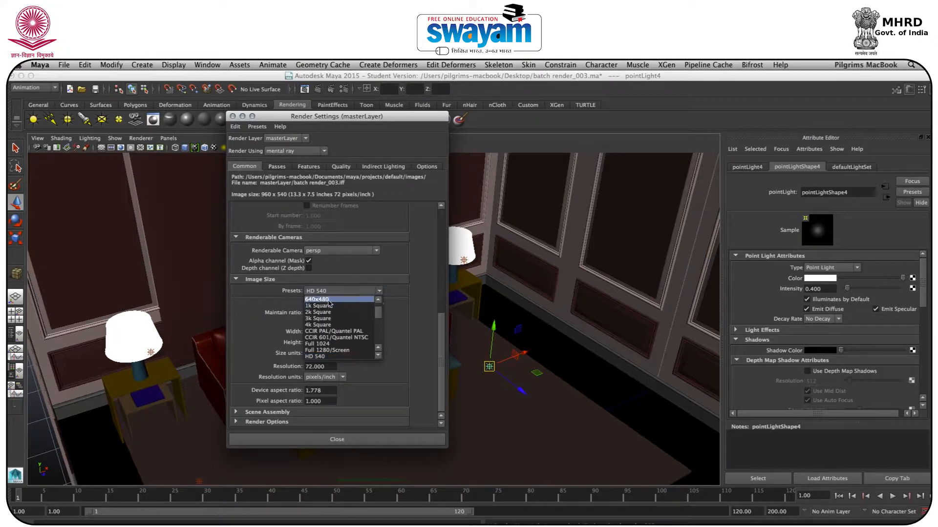
click(341, 300)
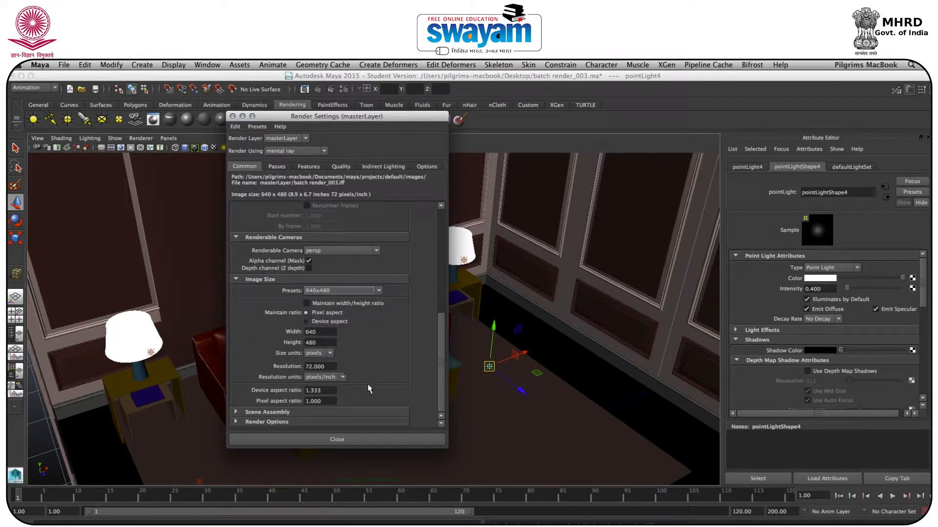
click(232, 116)
click(316, 90)
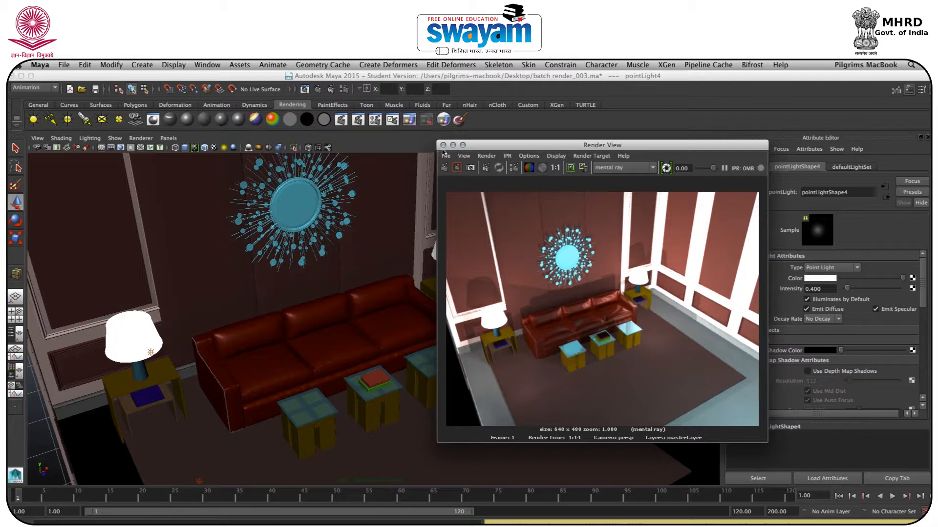
click(443, 146)
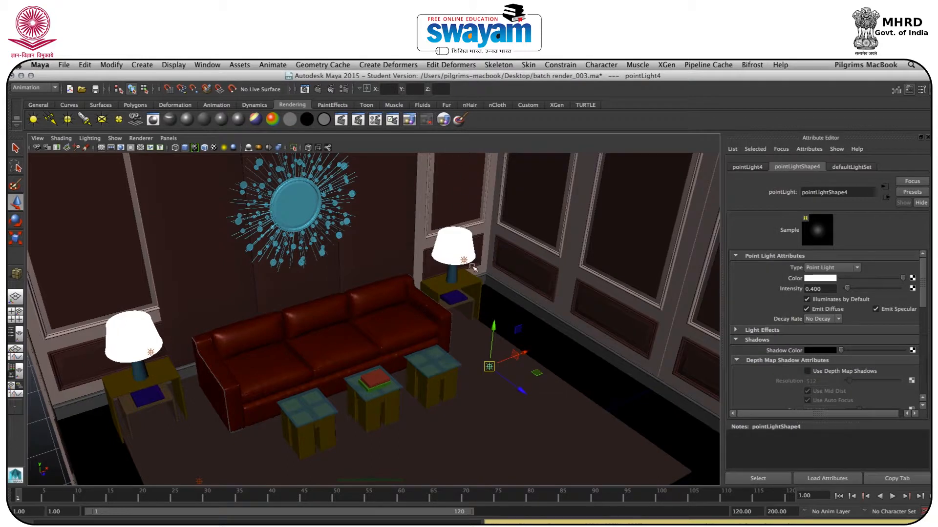
Set the right lamp's point light intensity to 0.4 and the left lamp's to 0.5
click(465, 261)
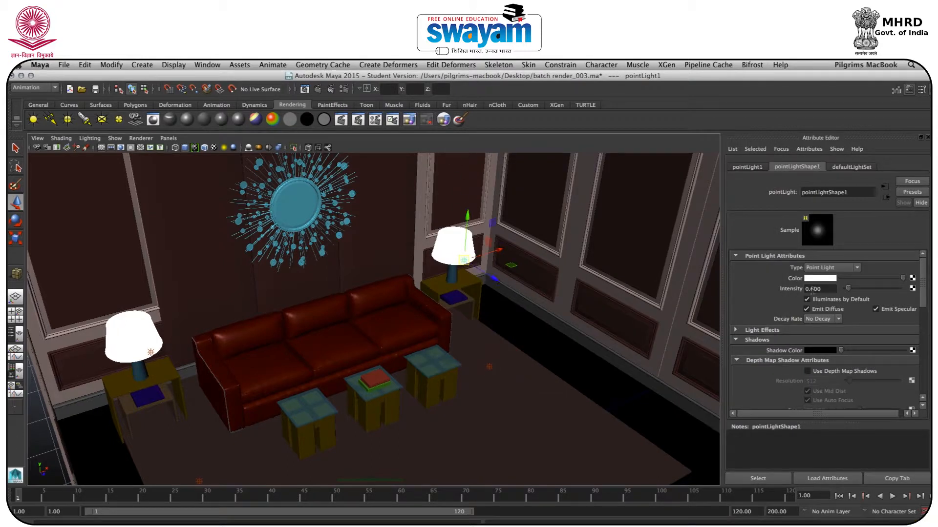
drag(832, 289, 812, 288)
text(0.4)
key(Return)
click(151, 352)
click(818, 289)
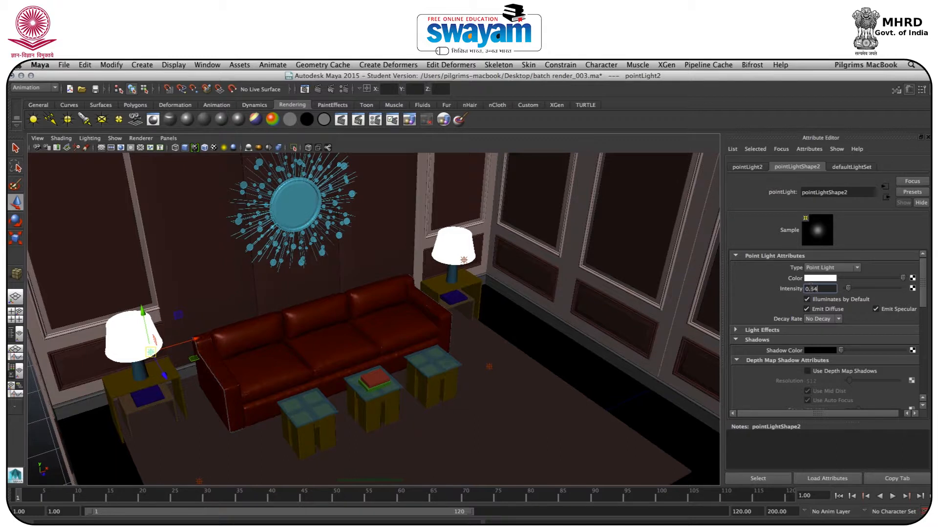
key(BackSpace)
key(Return)
Set the intensity of the point light over the rug at the sofa's right end to 0.2
click(488, 367)
click(490, 367)
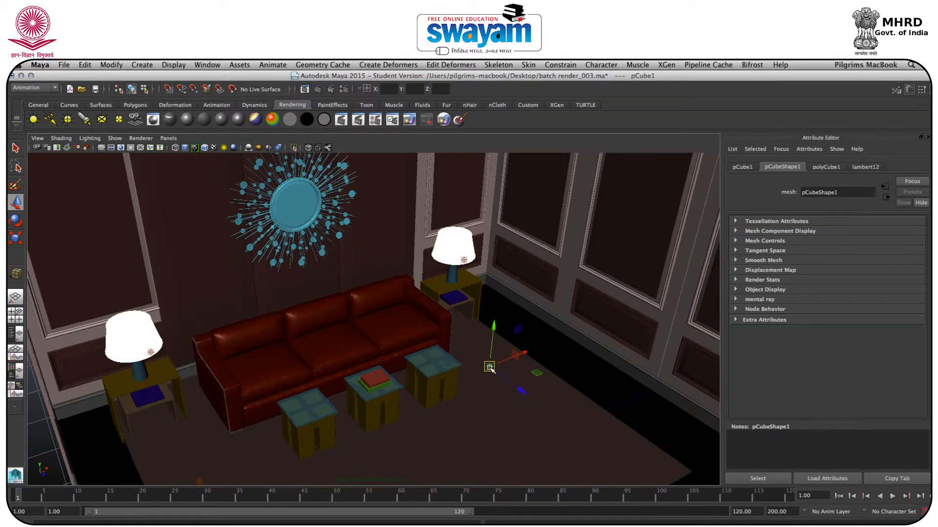
drag(821, 291, 813, 289)
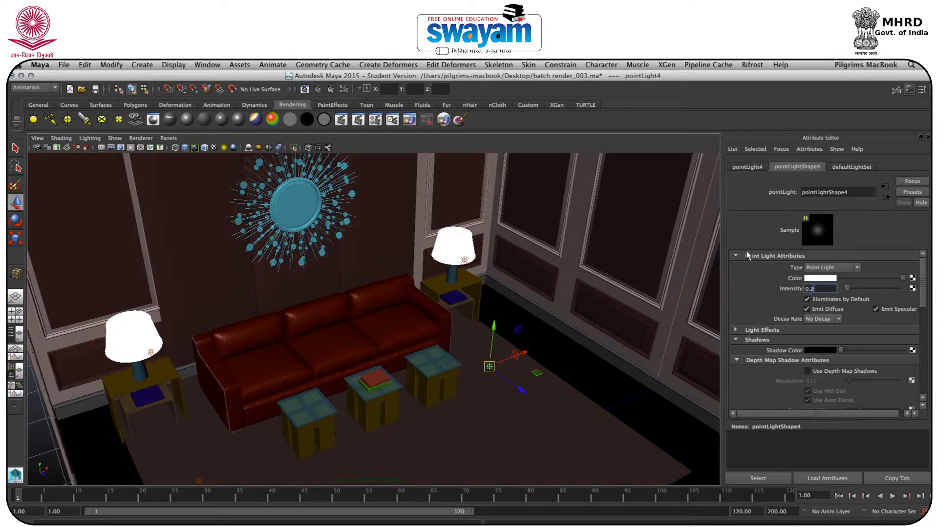
key(Return)
Set the intensity of the point light over the rug's left side to 0.25 and save the scene
alt+middle_drag(290, 461, 309, 426)
click(215, 453)
click(819, 289)
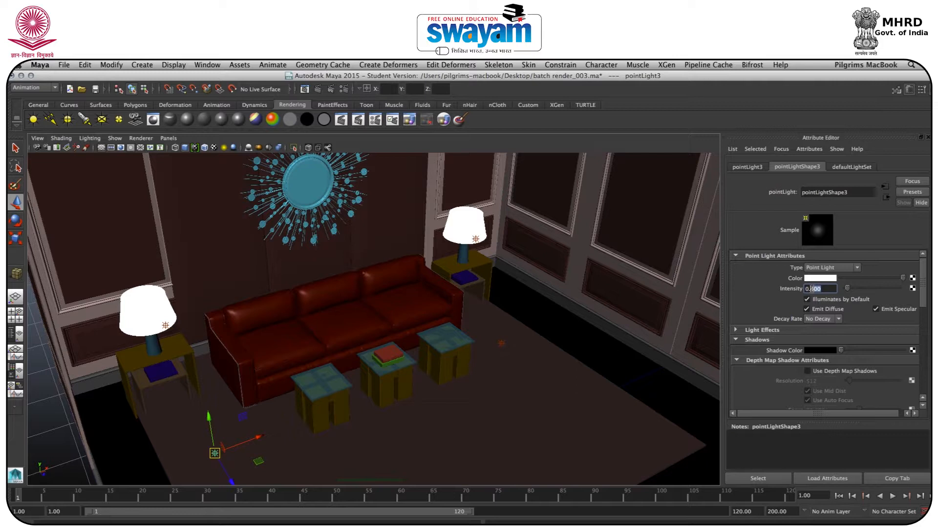
key(Return)
key(super+s)
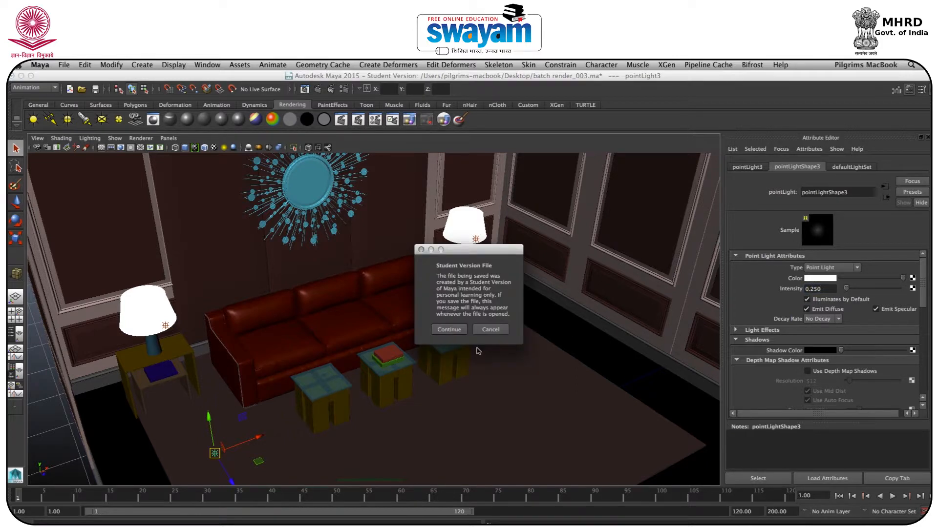
click(449, 331)
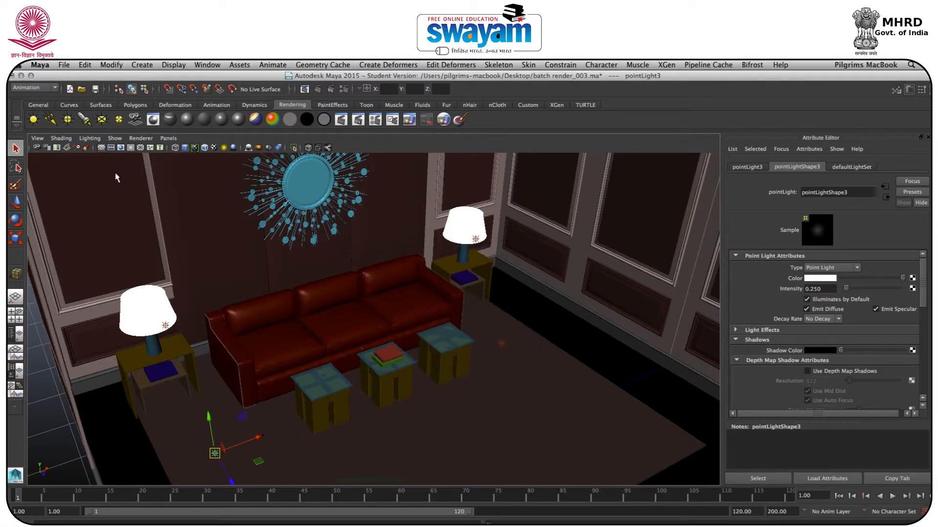
Create a camera, move it forward to the front of the rug, and raise it above the floor
key(w)
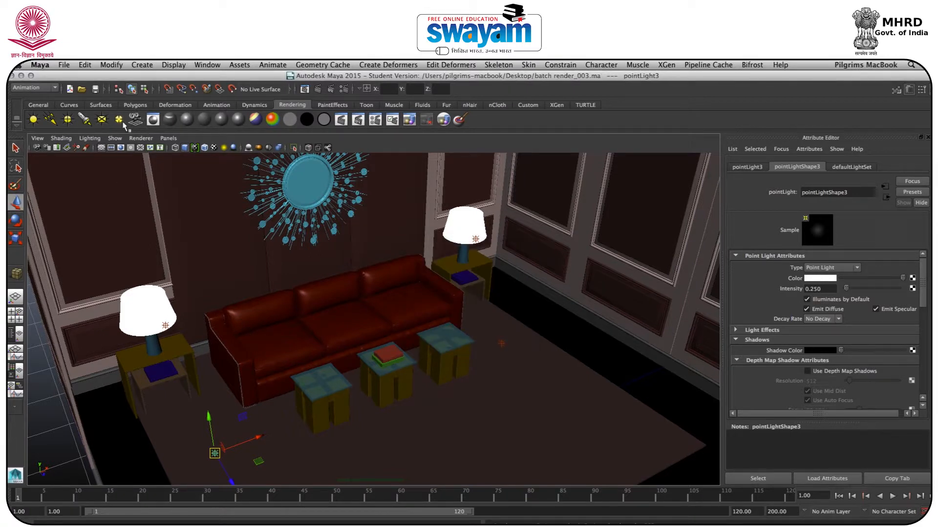
click(108, 66)
mouse_move(141, 67)
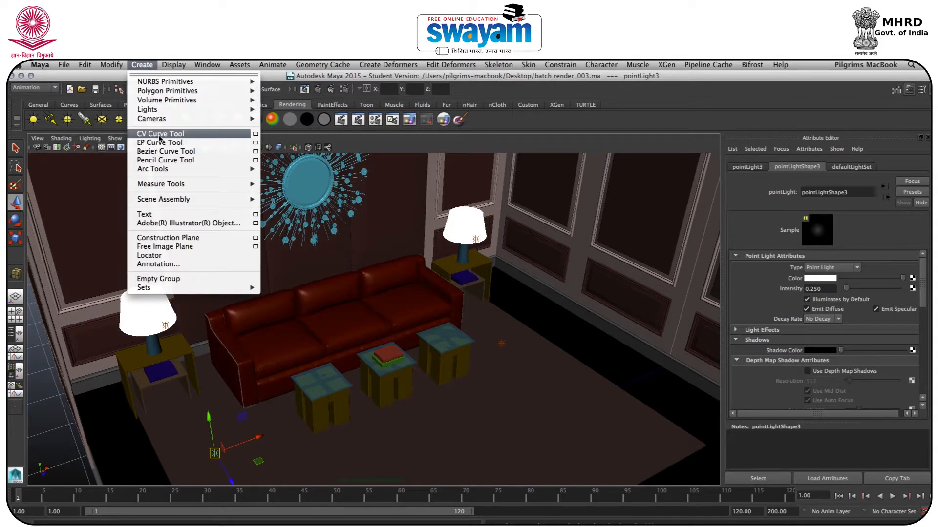
mouse_move(251, 119)
click(286, 122)
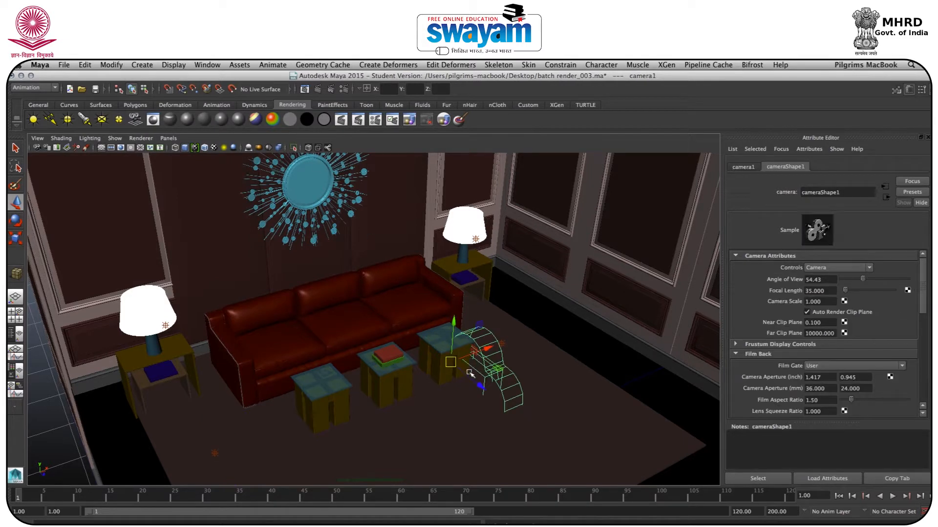
drag(450, 362, 580, 474)
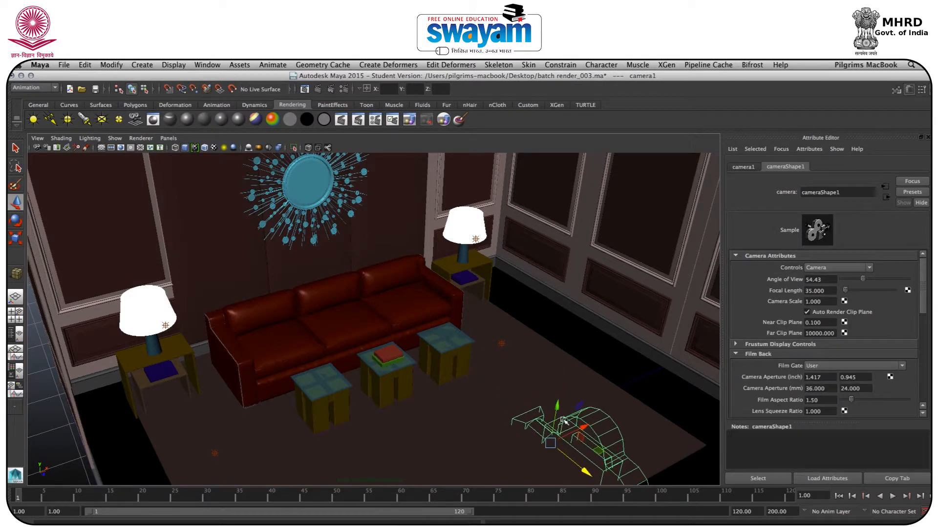
drag(557, 413, 531, 304)
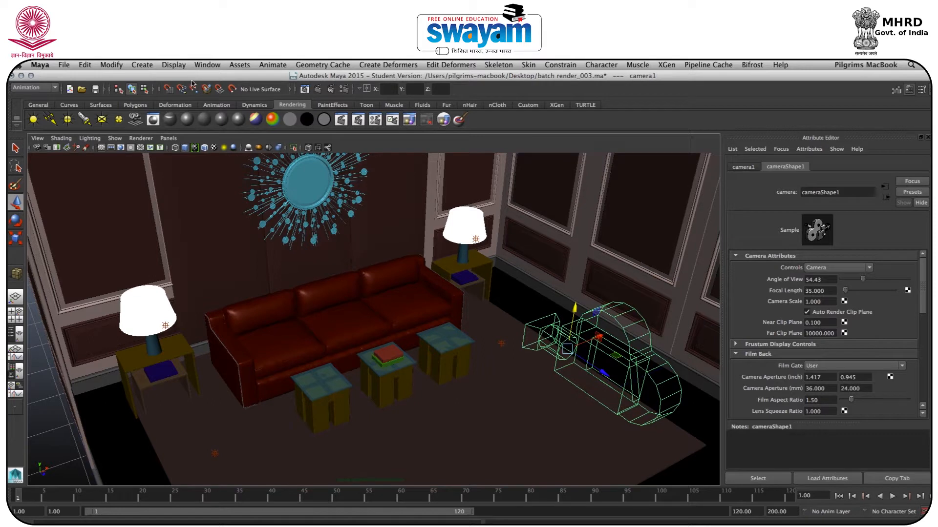
Look through camera1 and frame the sofa, wall mirror and both lamps from a raised, angled viewpoint
click(169, 138)
mouse_move(195, 147)
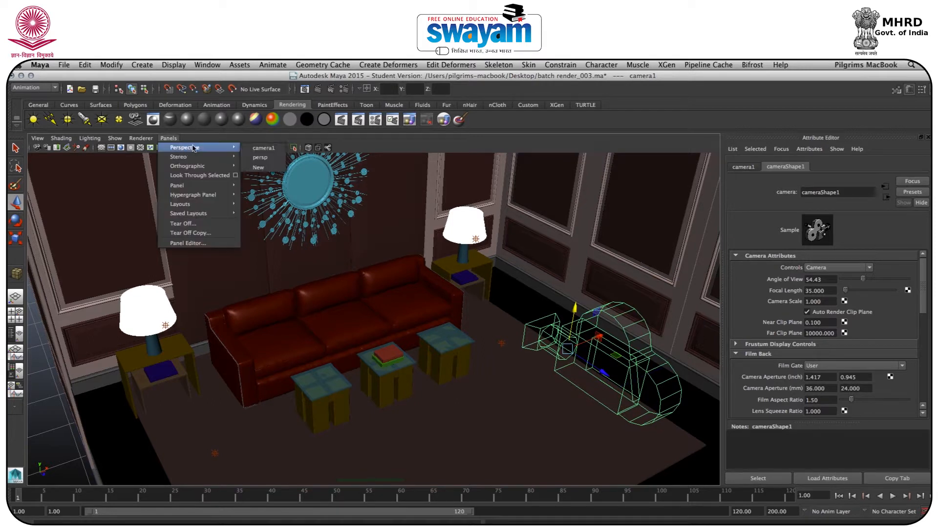
click(264, 148)
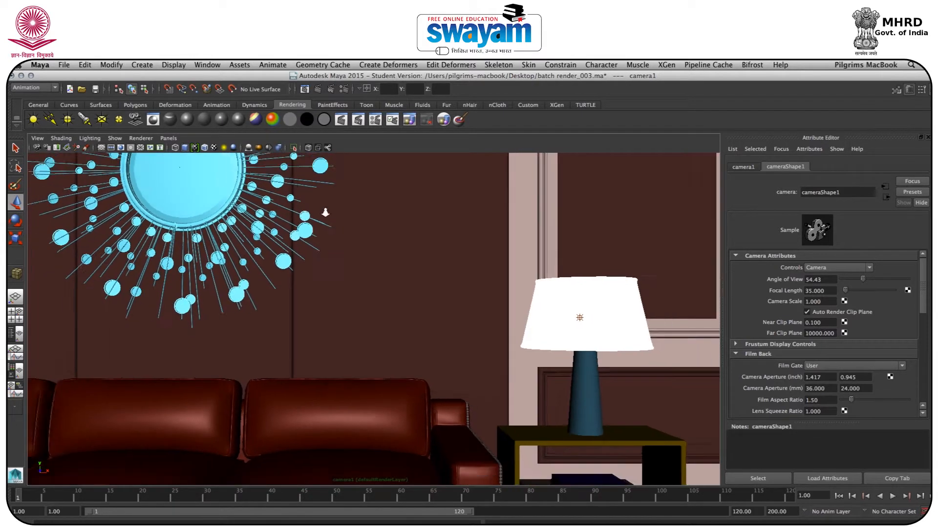
scroll(325, 212, down, 5)
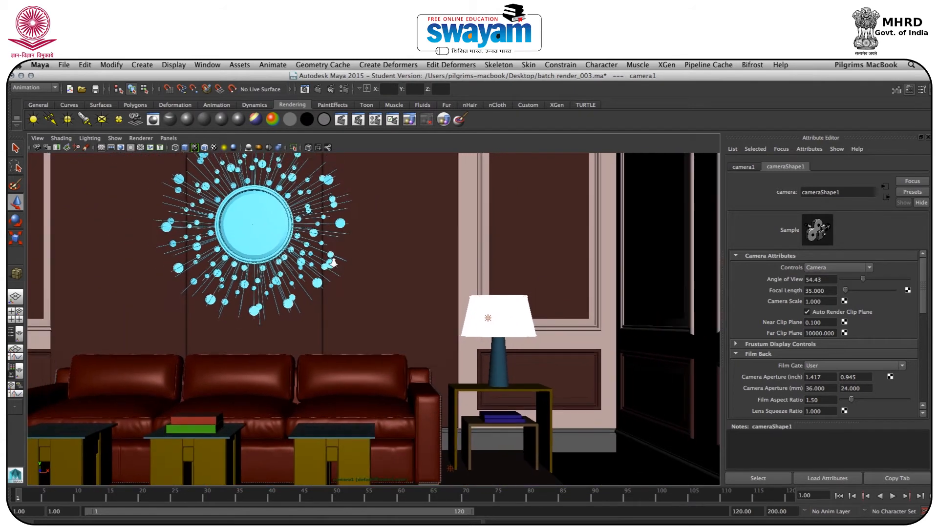
scroll(332, 263, down, 5)
alt+drag(313, 282, 331, 327)
mouse_move(331, 327)
alt+right_down()
mouse_move(318, 306)
mouse_move(335, 344)
alt+right_up()
mouse_move(335, 344)
alt+mouse_down()
mouse_move(321, 314)
mouse_move(336, 339)
alt+mouse_up()
alt+middle_drag(336, 338, 327, 309)
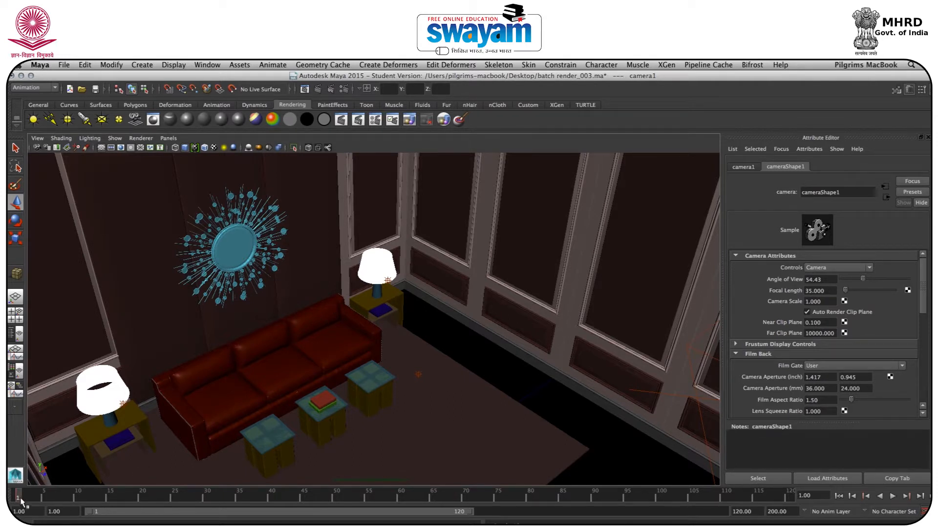
Keyframe camera1 at frames 1, 5 and 10, orbiting the view slightly lower and more frontal for each key, and return to frame 1
mouse_move(22, 501)
mouse_down()
mouse_move(207, 499)
mouse_move(17, 503)
mouse_move(81, 509)
mouse_move(46, 509)
mouse_up()
alt+drag(267, 399, 253, 385)
mouse_move(39, 499)
mouse_down()
mouse_move(21, 500)
mouse_move(43, 506)
mouse_up()
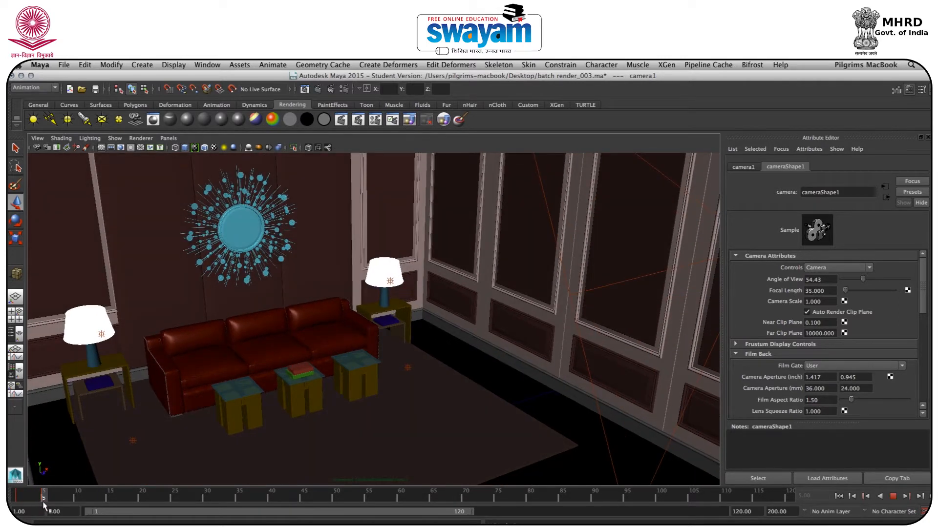
drag(47, 506, 77, 506)
alt+drag(261, 356, 251, 354)
drag(81, 497, 28, 497)
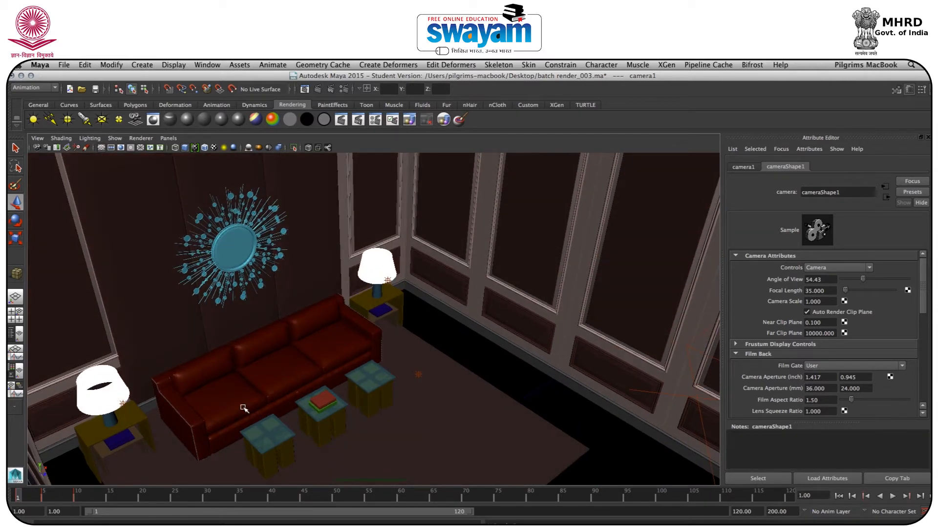
Rekey camera1 at frame 1 from a lower angle, add a more frontal view keyed at frame 15, and preview the camera move
mouse_move(247, 404)
alt+mouse_down()
mouse_move(234, 406)
mouse_move(236, 391)
alt+mouse_up()
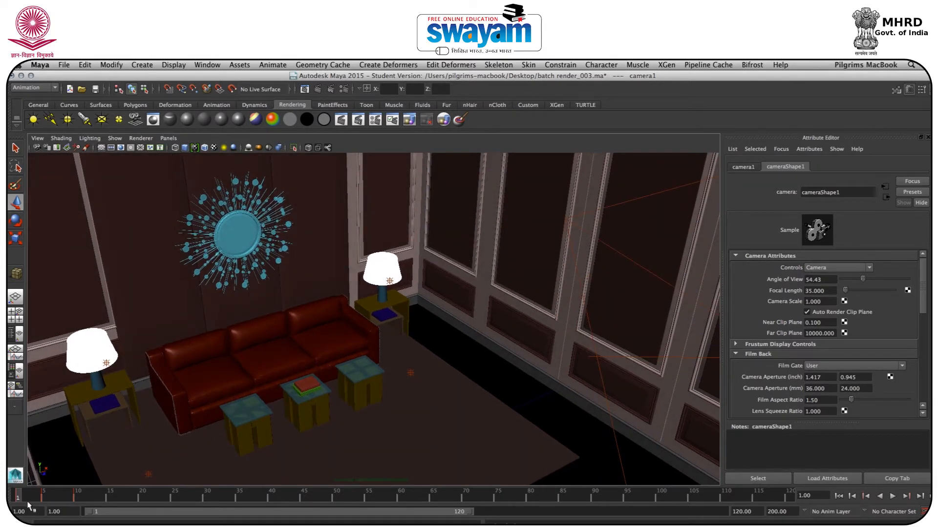
drag(19, 498, 111, 503)
alt+drag(240, 339, 239, 344)
alt+right_drag(238, 344, 239, 345)
alt+middle_drag(234, 313, 238, 324)
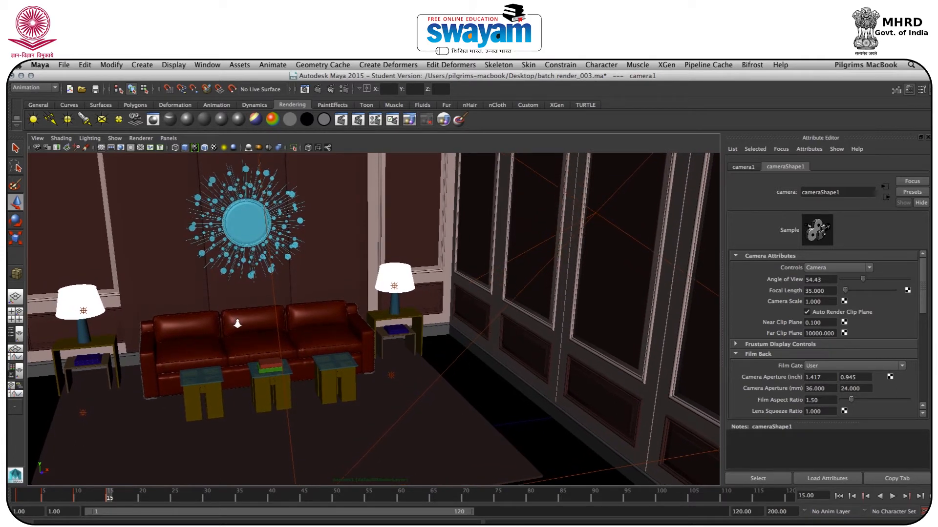
key(alt+v)
drag(137, 503, 19, 498)
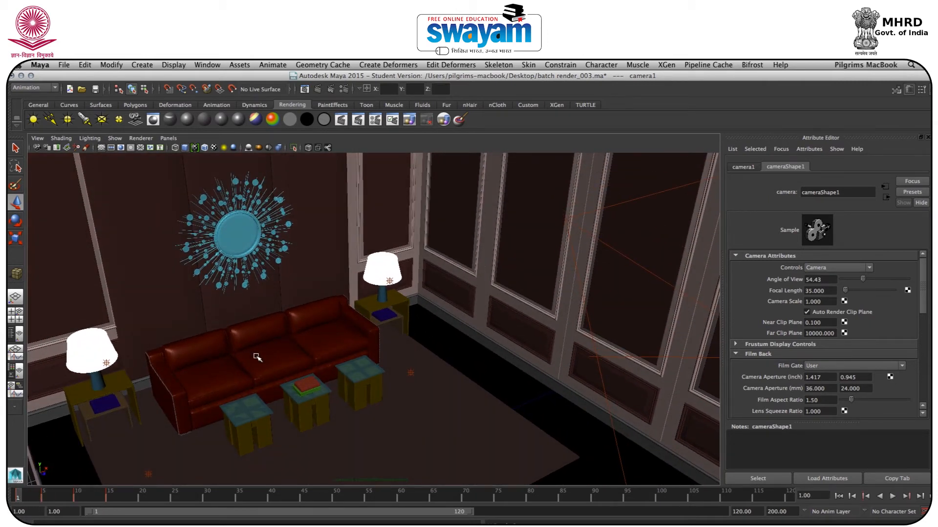
Save the scene and render frame 1 through camera1
key(super+s)
click(452, 330)
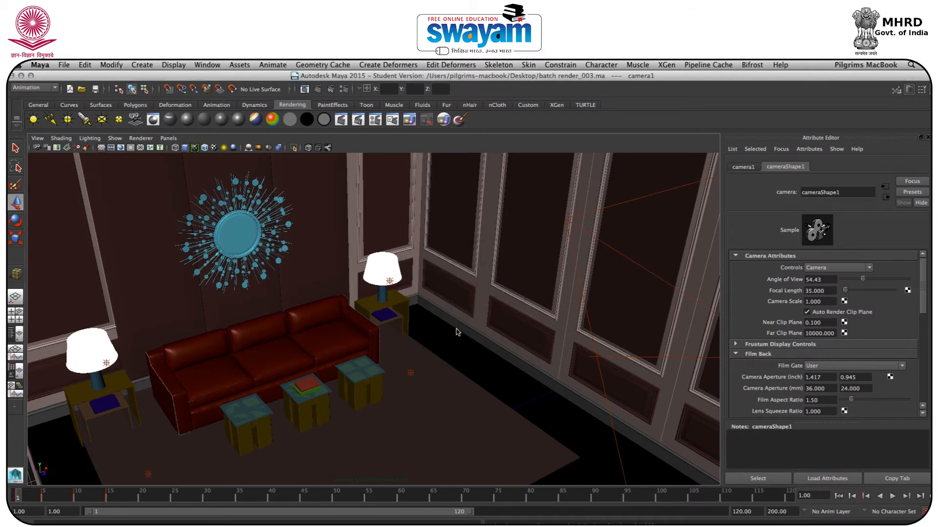
click(318, 89)
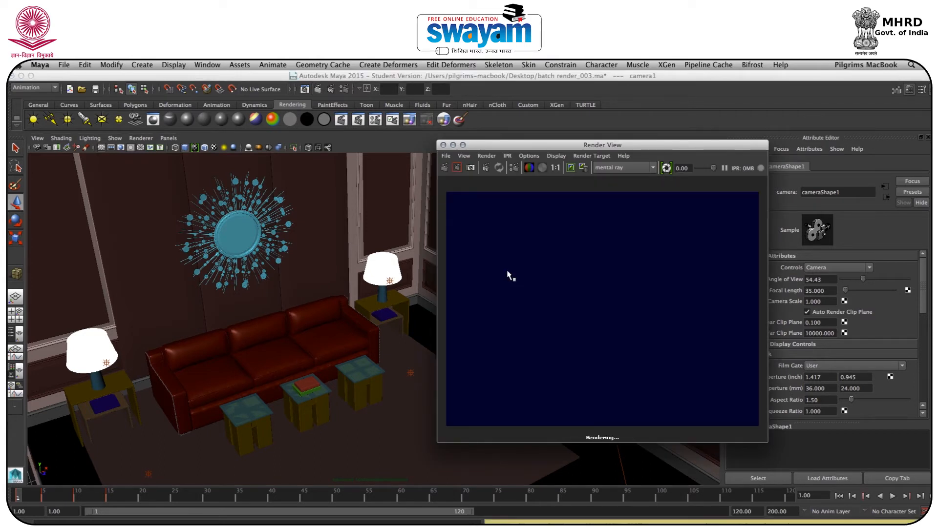